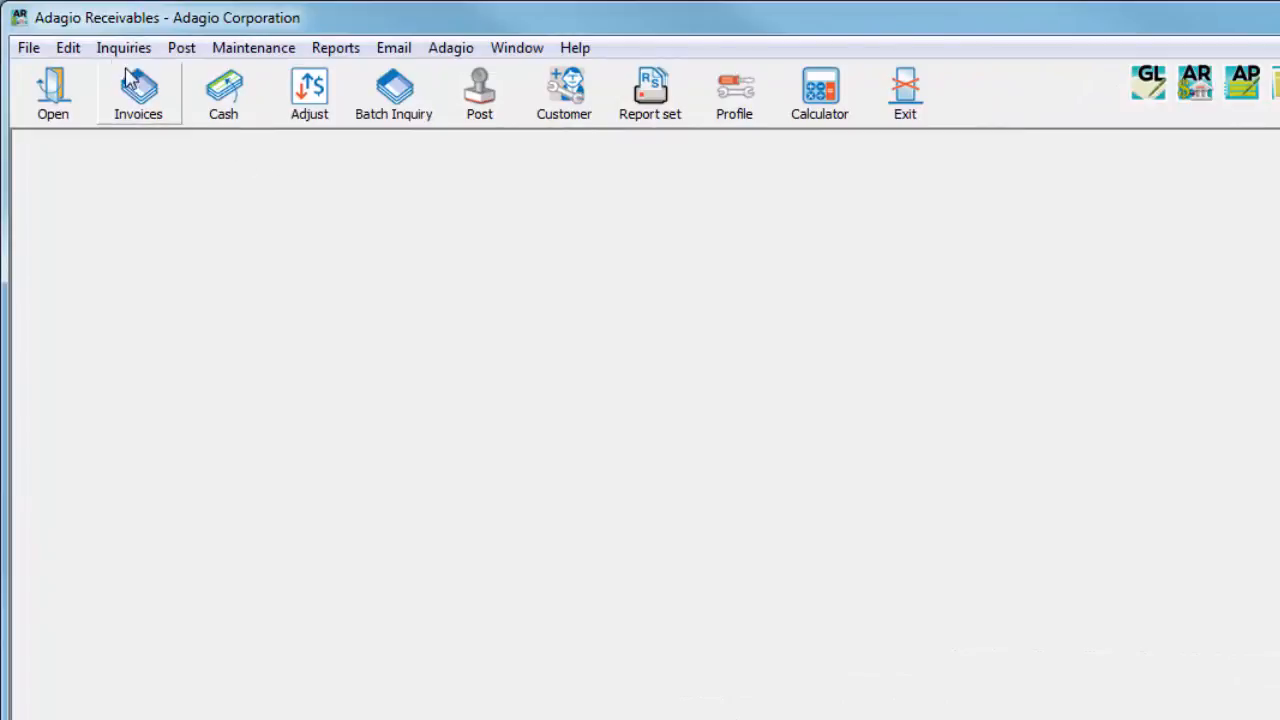
Open the customer list for editing and check which sort orders it offers
left_click(68, 47)
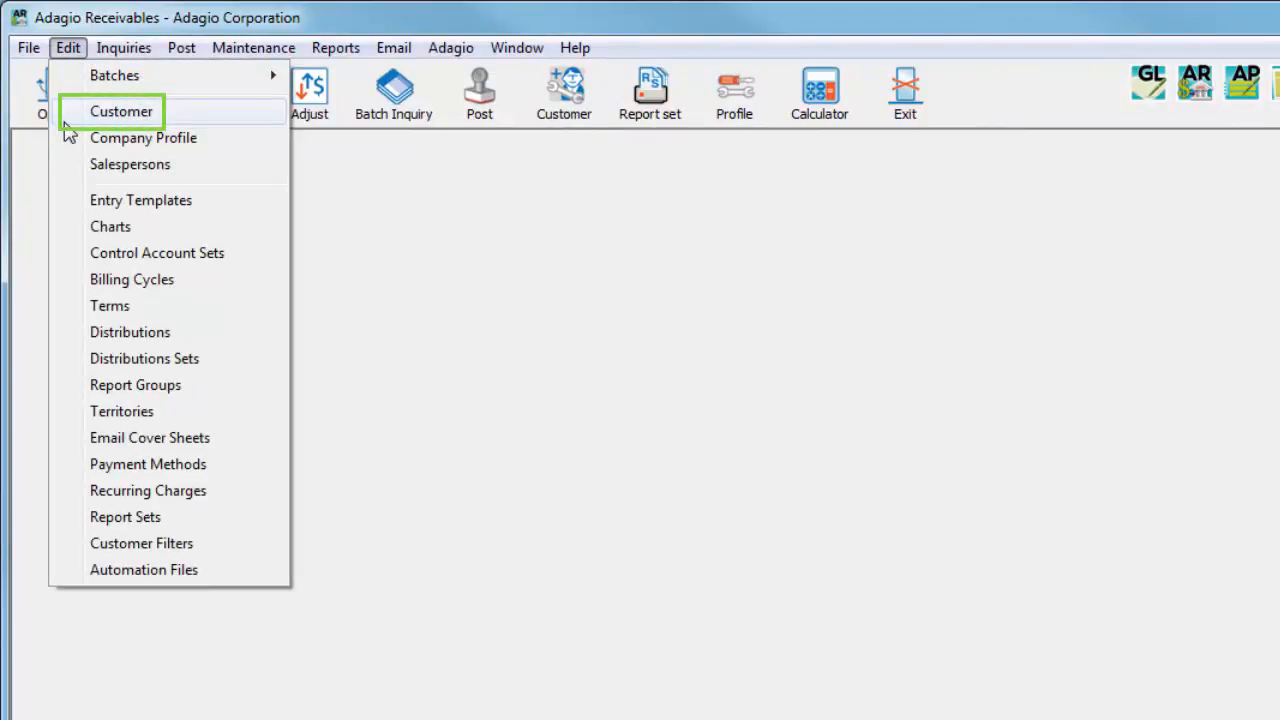
left_click(536, 130)
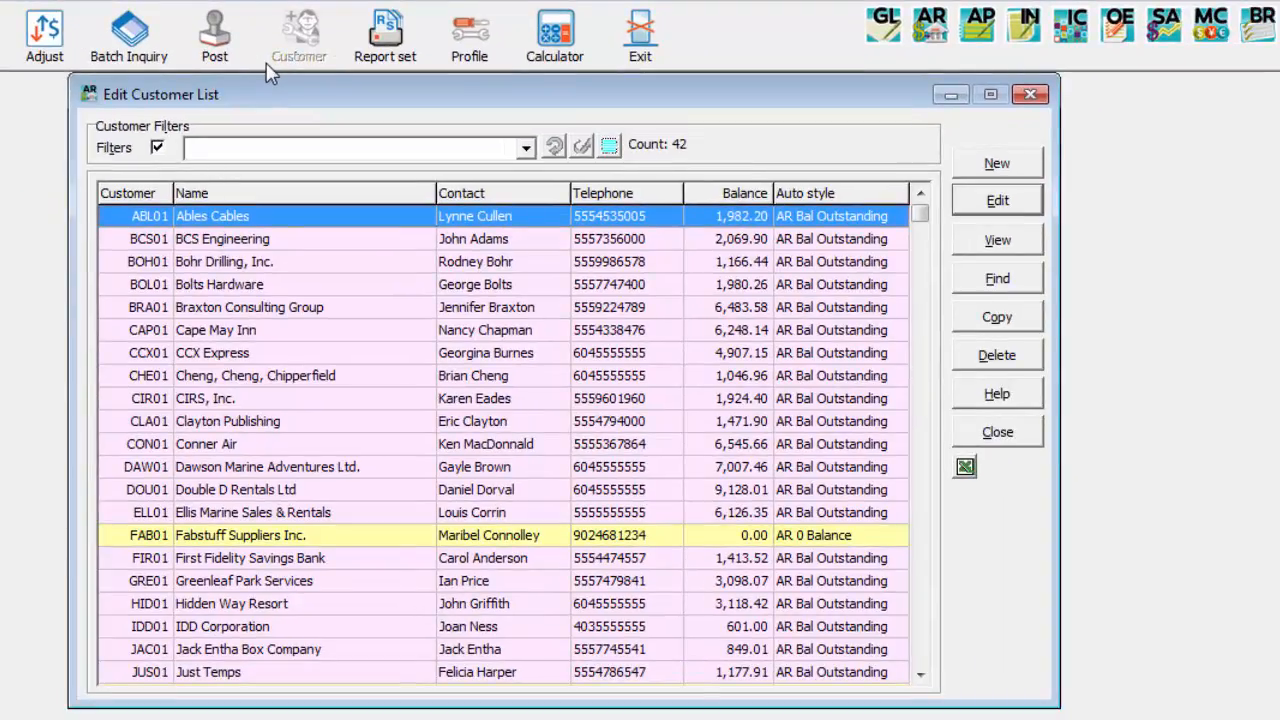
right_click(345, 221)
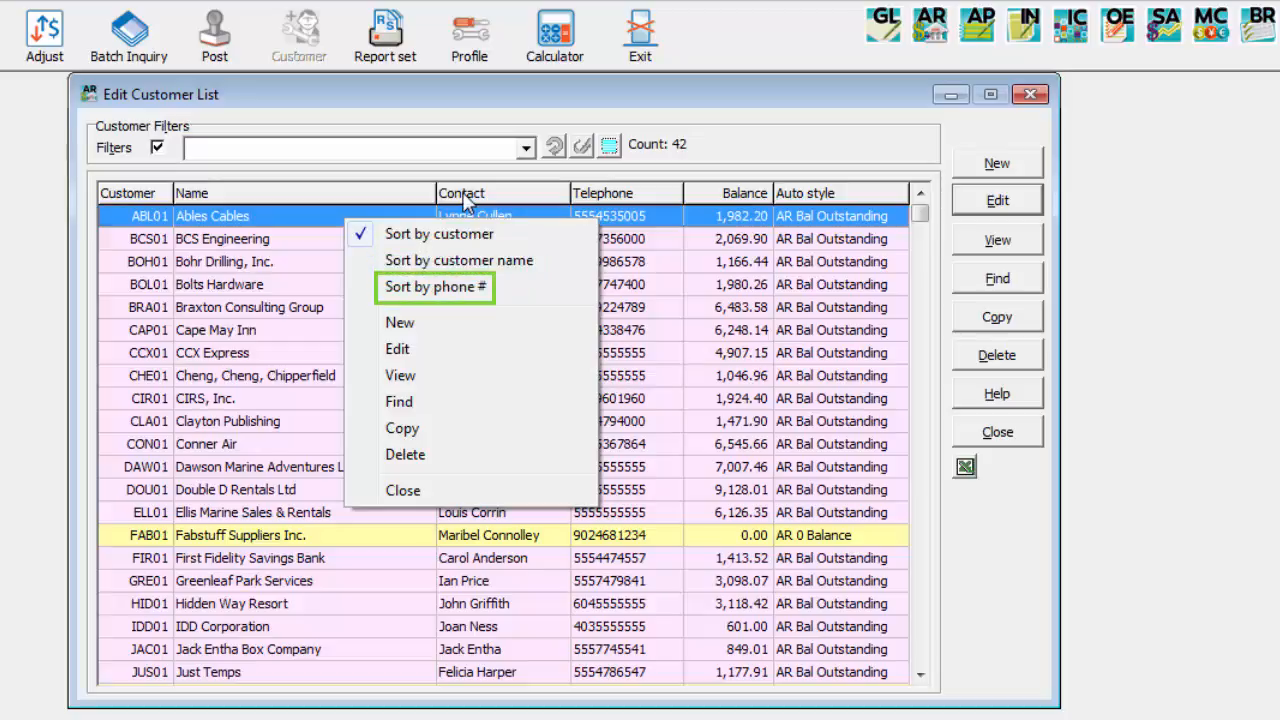
key("Escape")
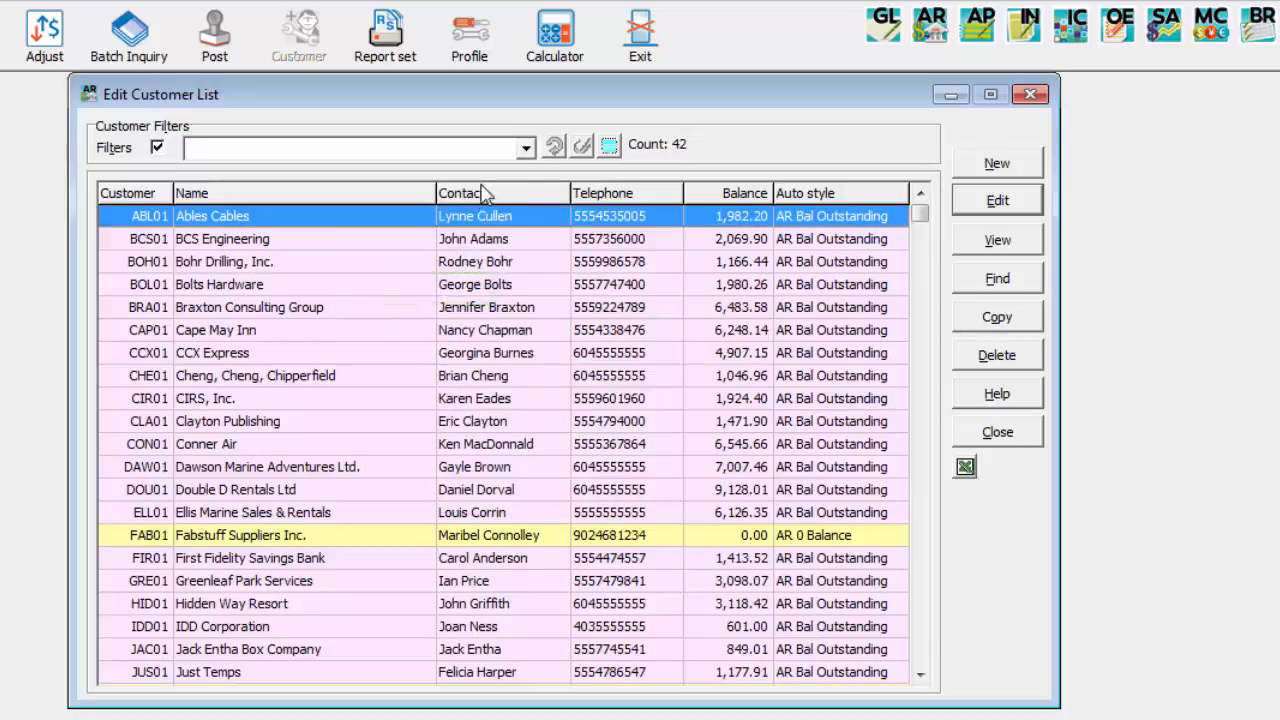
Browse the available customer filters through to the end of the list, including Sorted by ZIP / Postal Code
left_click(526, 150)
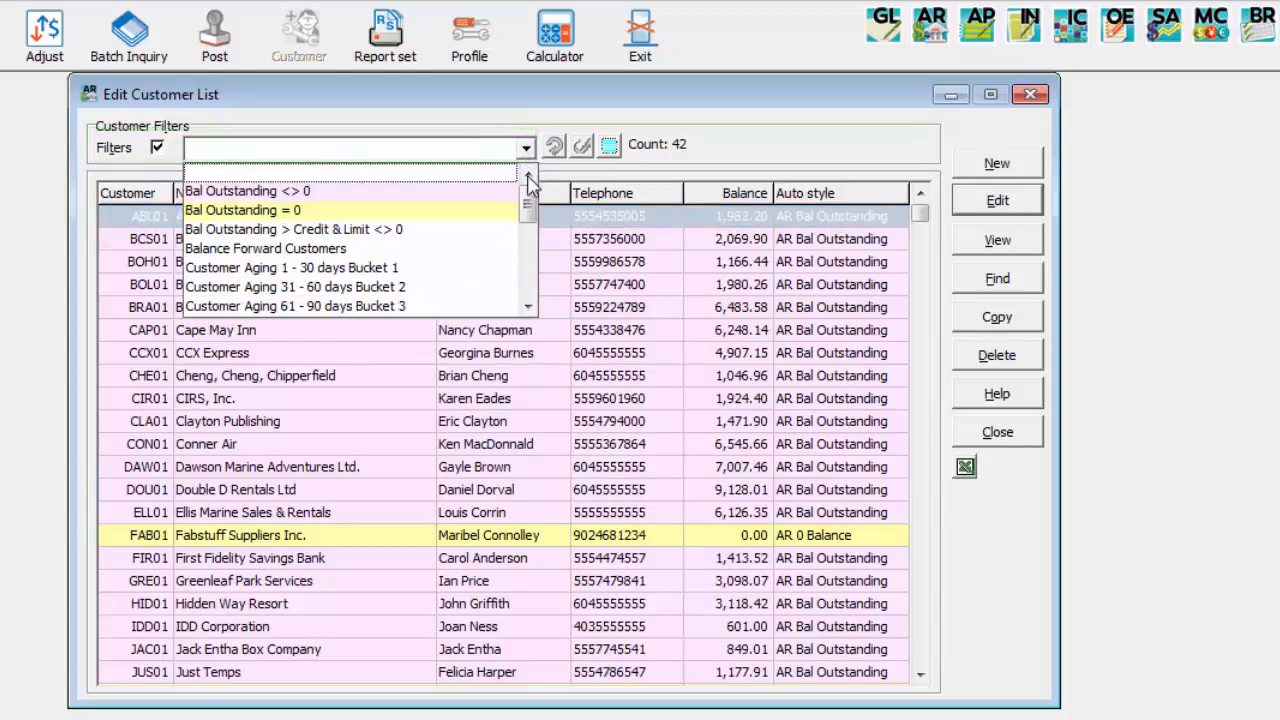
scroll(534, 248, "down", 2)
left_click_drag(535, 250, 530, 290)
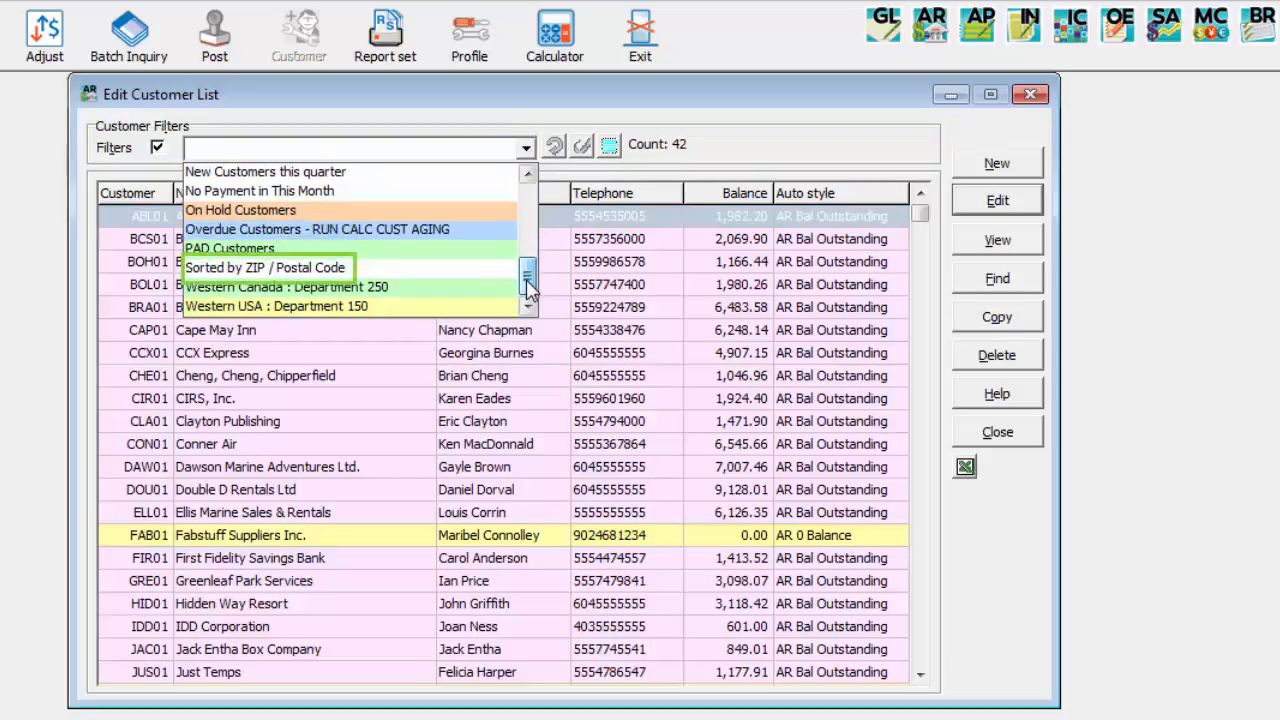
Inspect the column settings of the customer list in the Column Editor and leave without changing them
left_click(558, 207)
double_click(558, 207)
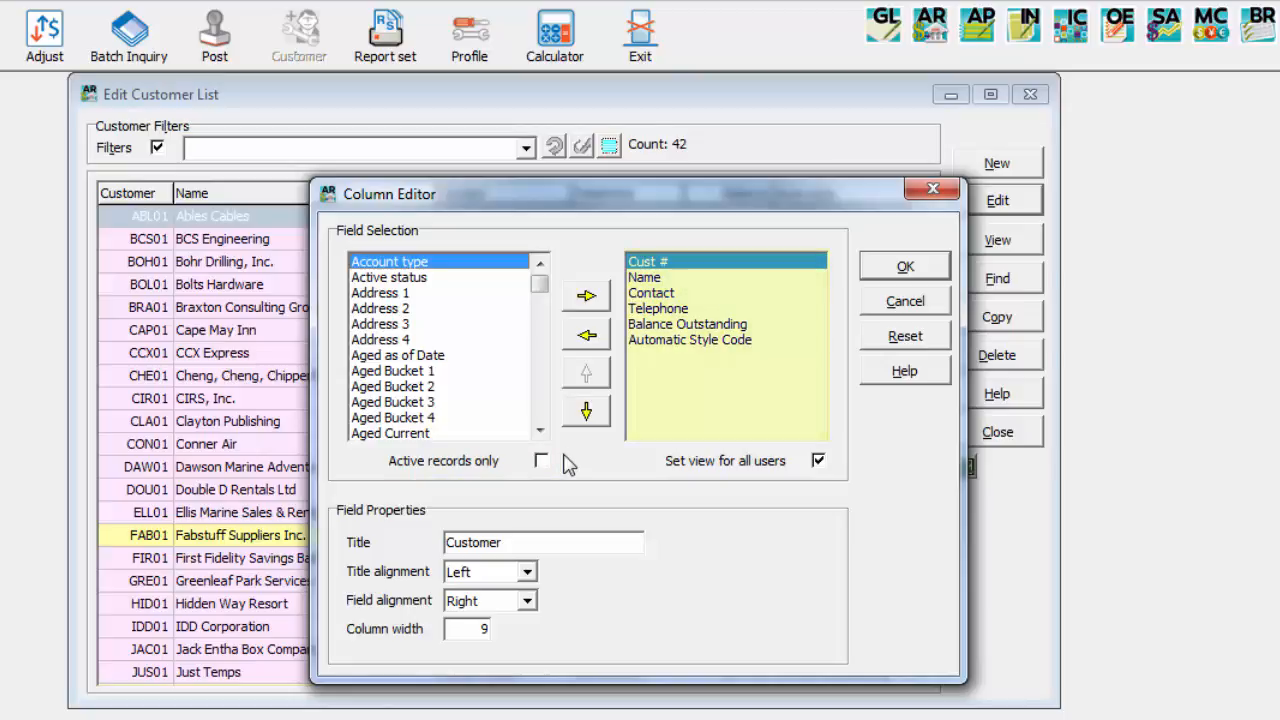
left_click(868, 306)
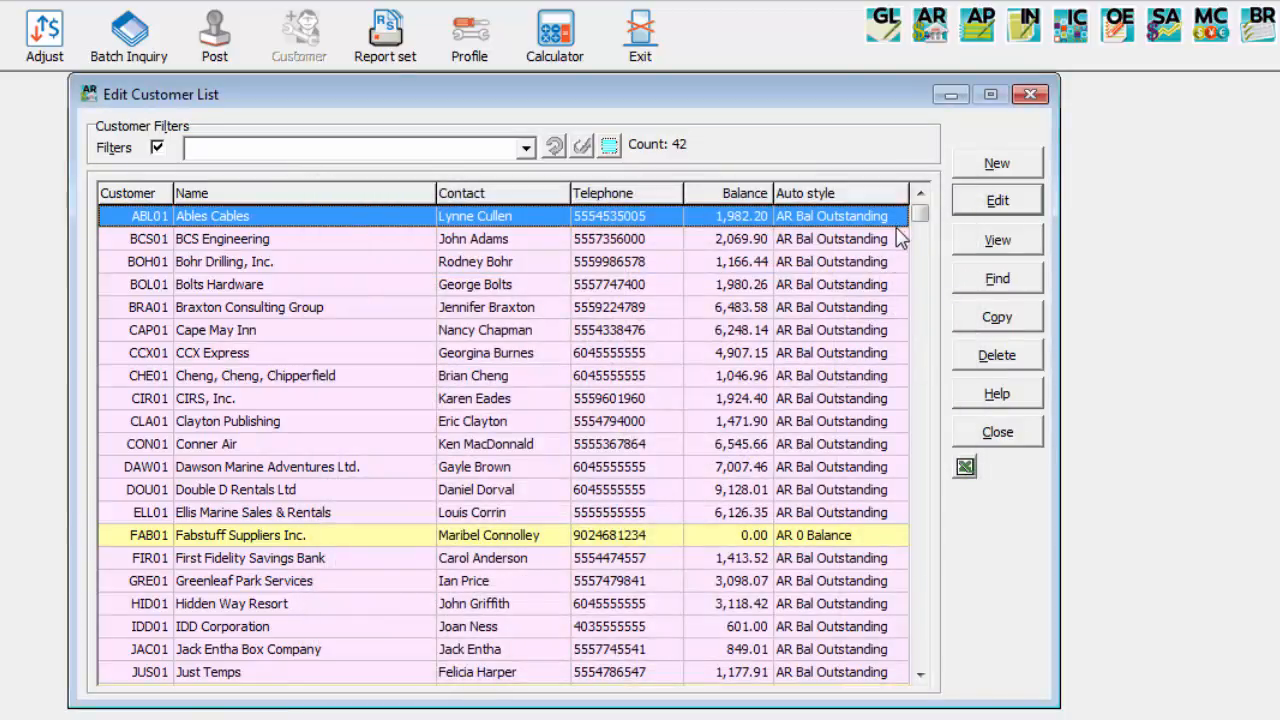
Open the Ables Cables customer record and review its accounting, statistics, notes and alerts, statement and invoicing details
left_click(968, 208)
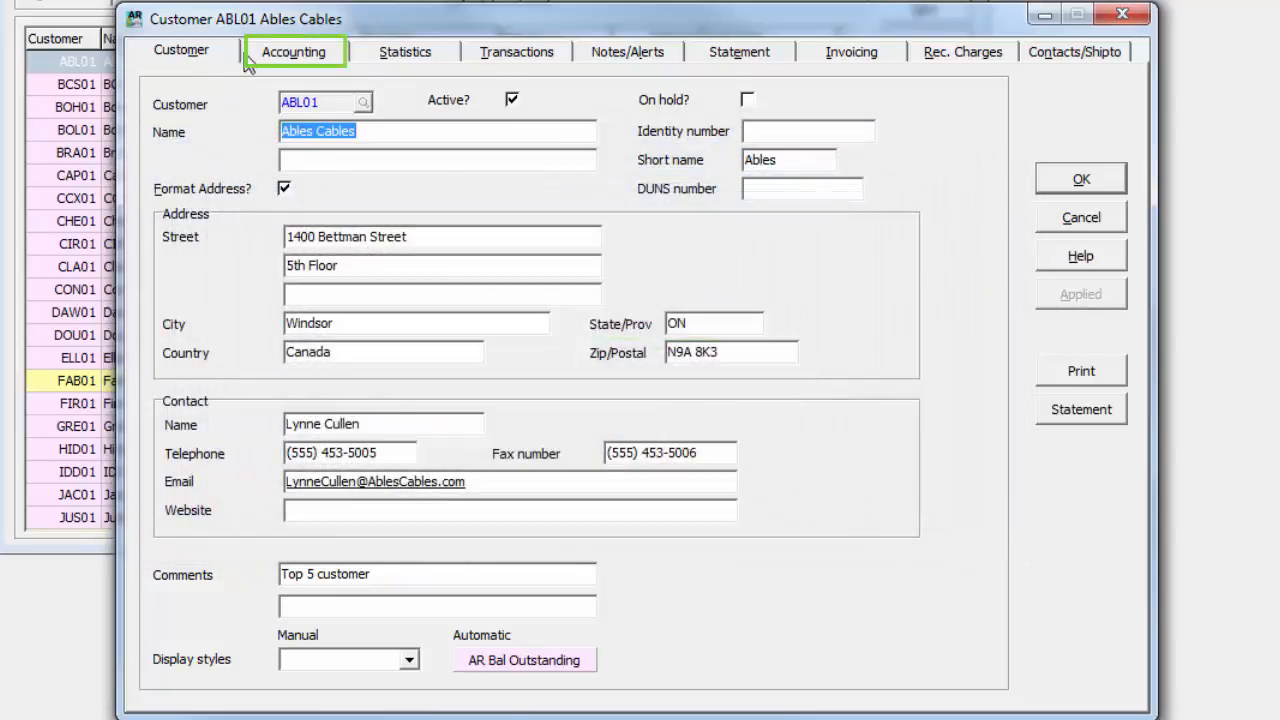
left_click(248, 62)
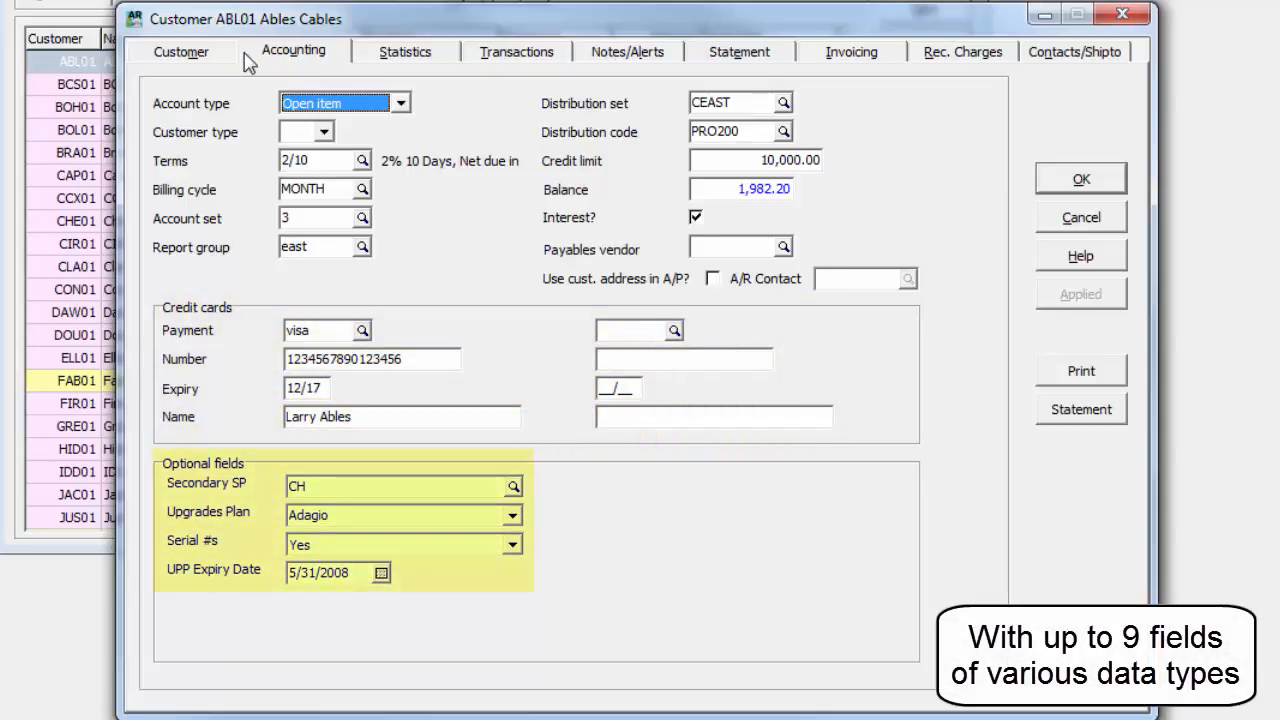
left_click(360, 60)
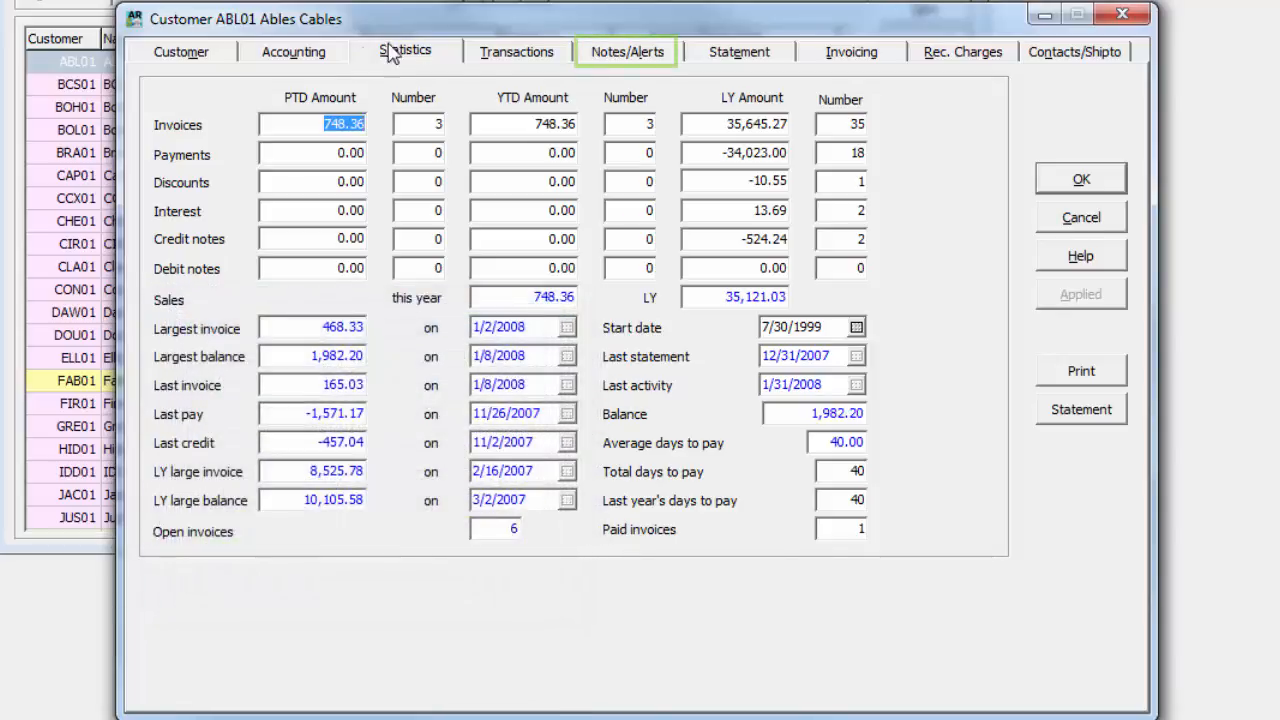
left_click(596, 62)
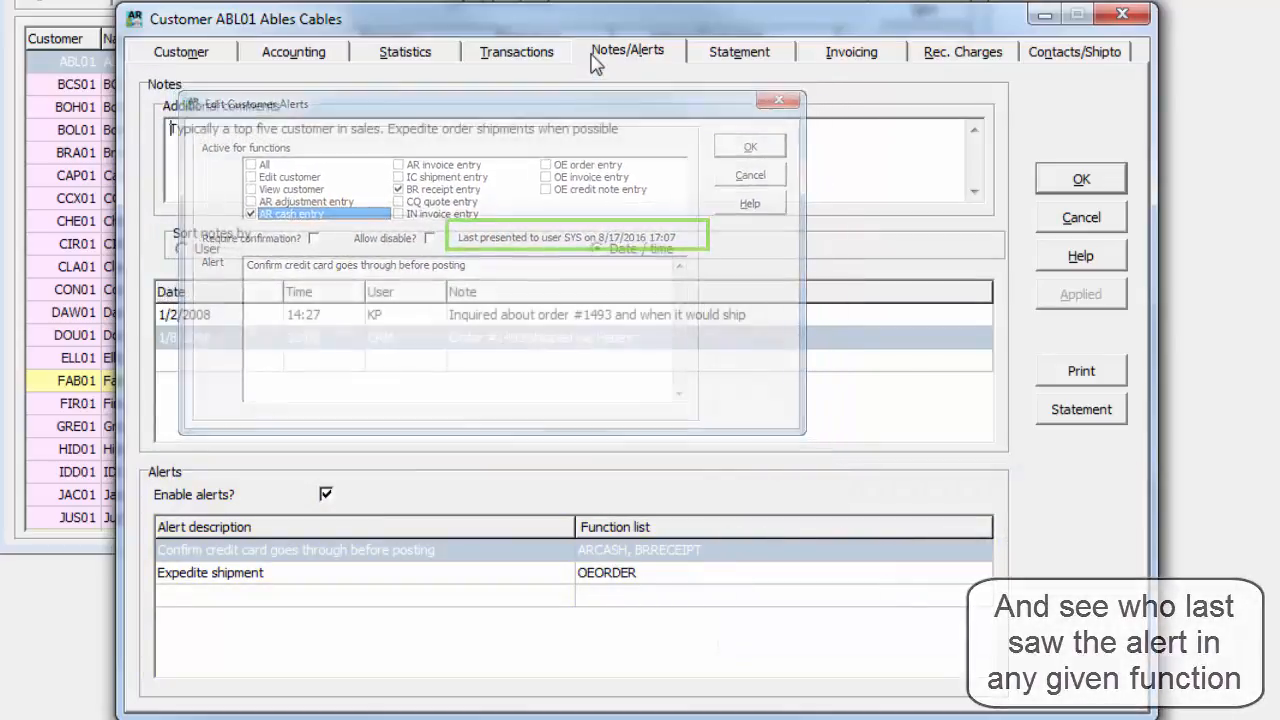
left_click(700, 63)
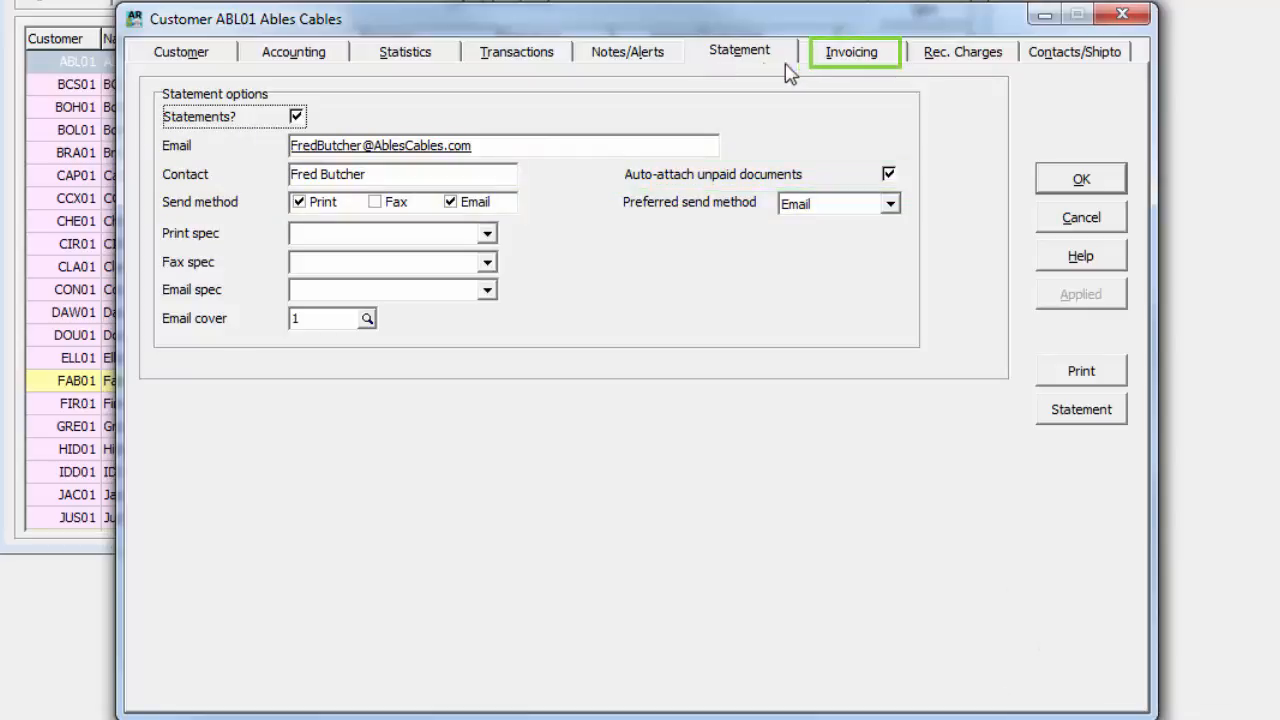
left_click(812, 64)
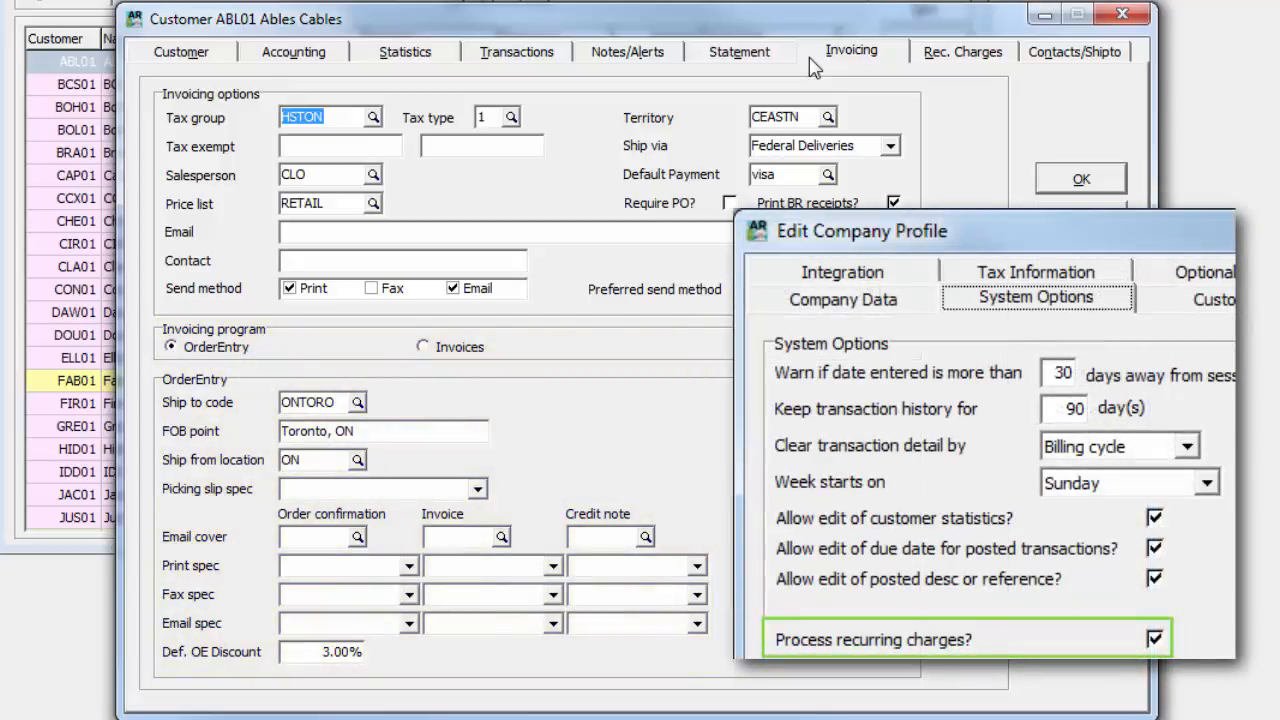
Review the customer's recurring charge SUP200 in detail and close it without changes
left_click(925, 60)
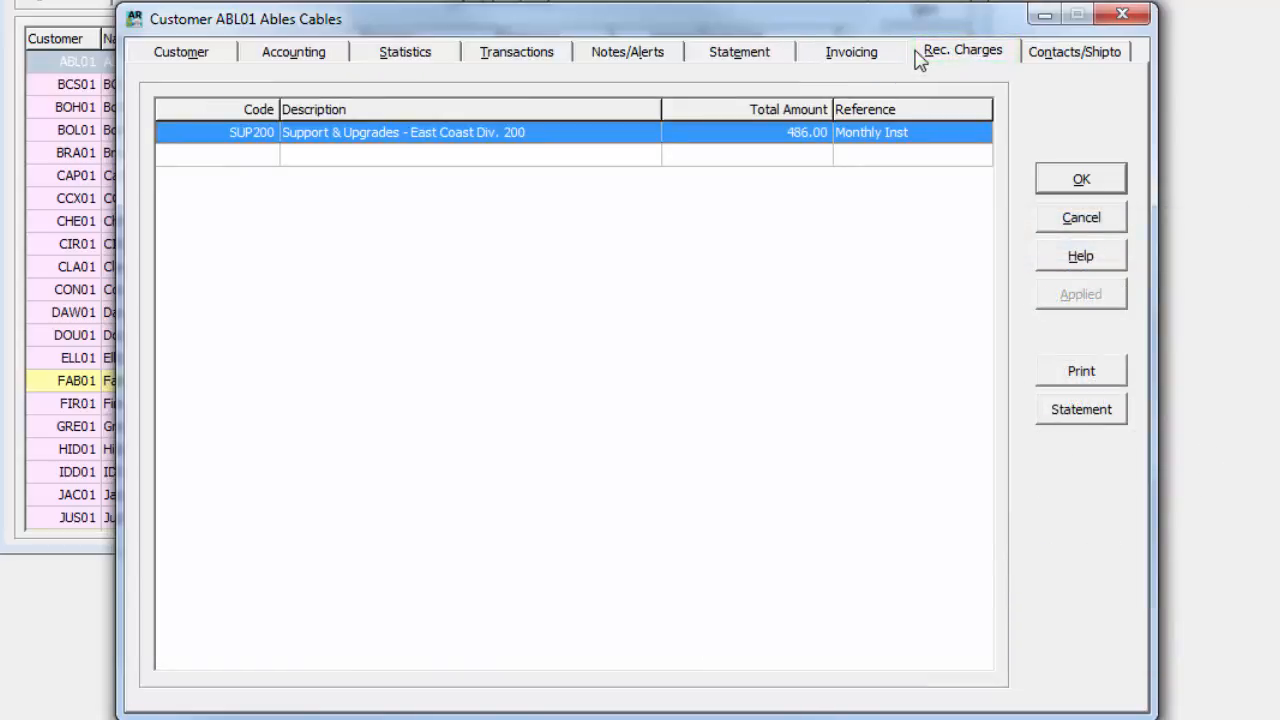
double_click(929, 131)
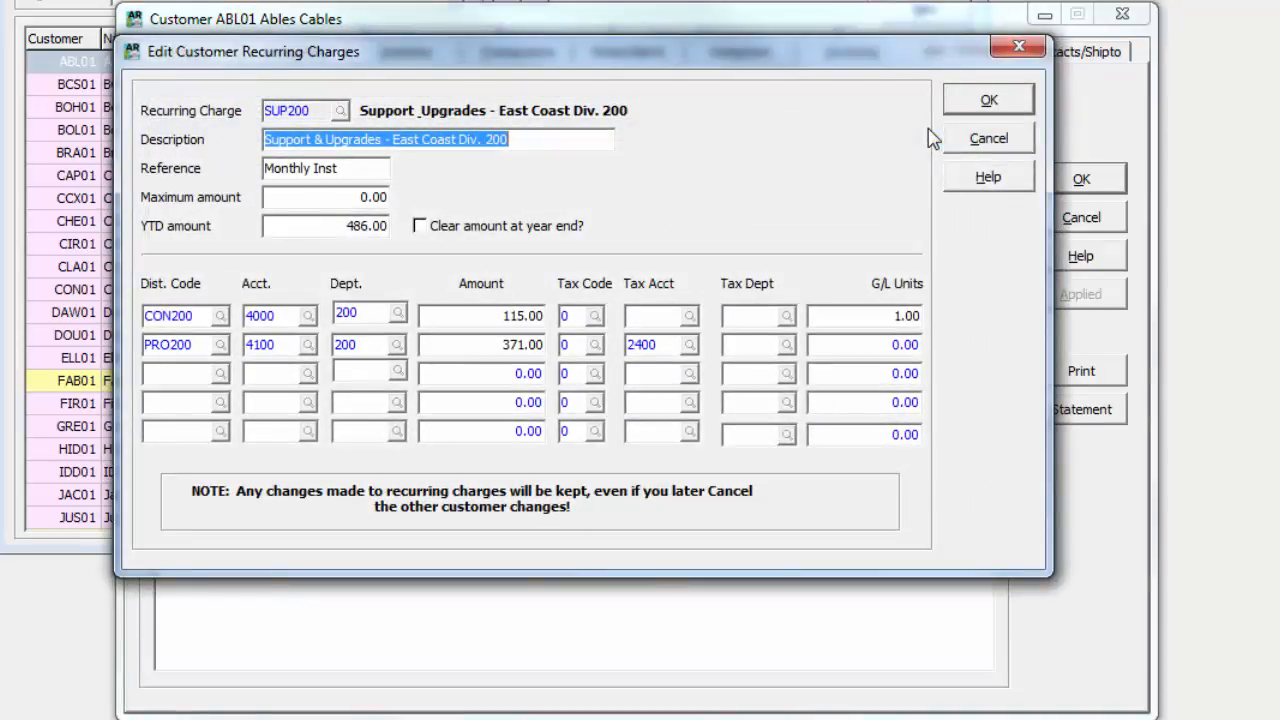
left_click(960, 143)
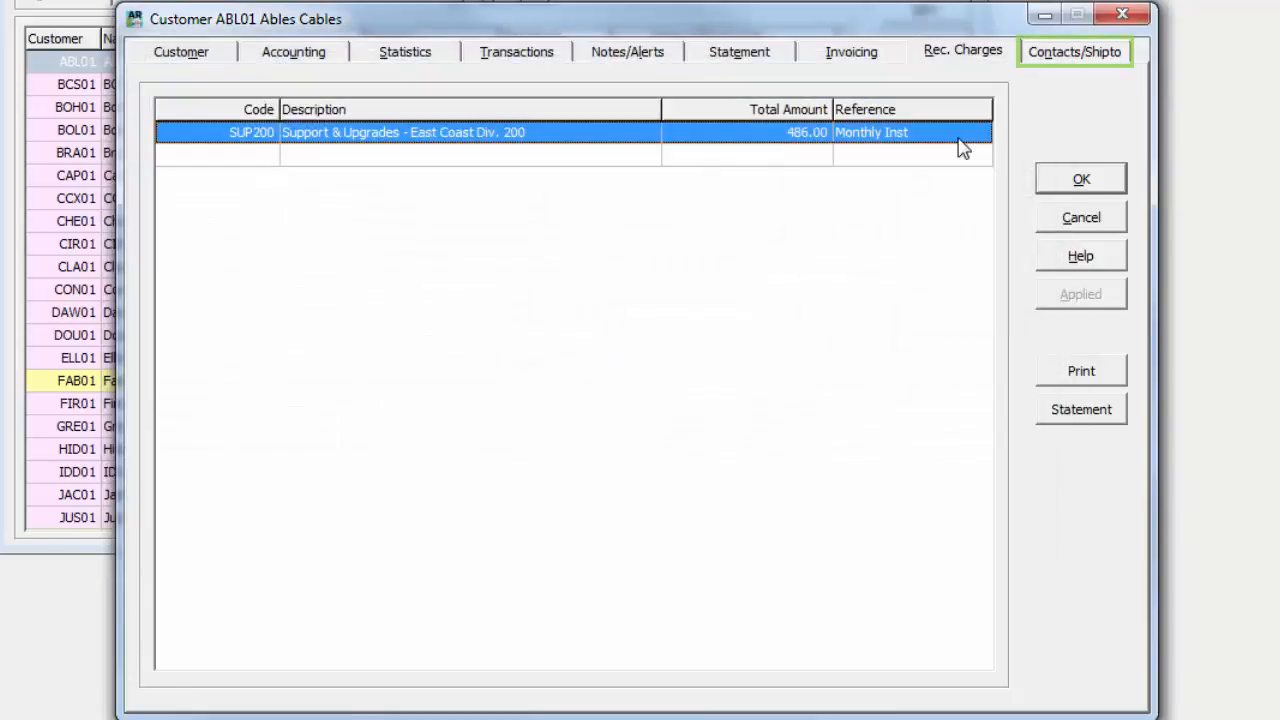
Open the Toronto contact from the customer's ship-to contacts and review its address and Shipto/Alerts details
left_click(1027, 60)
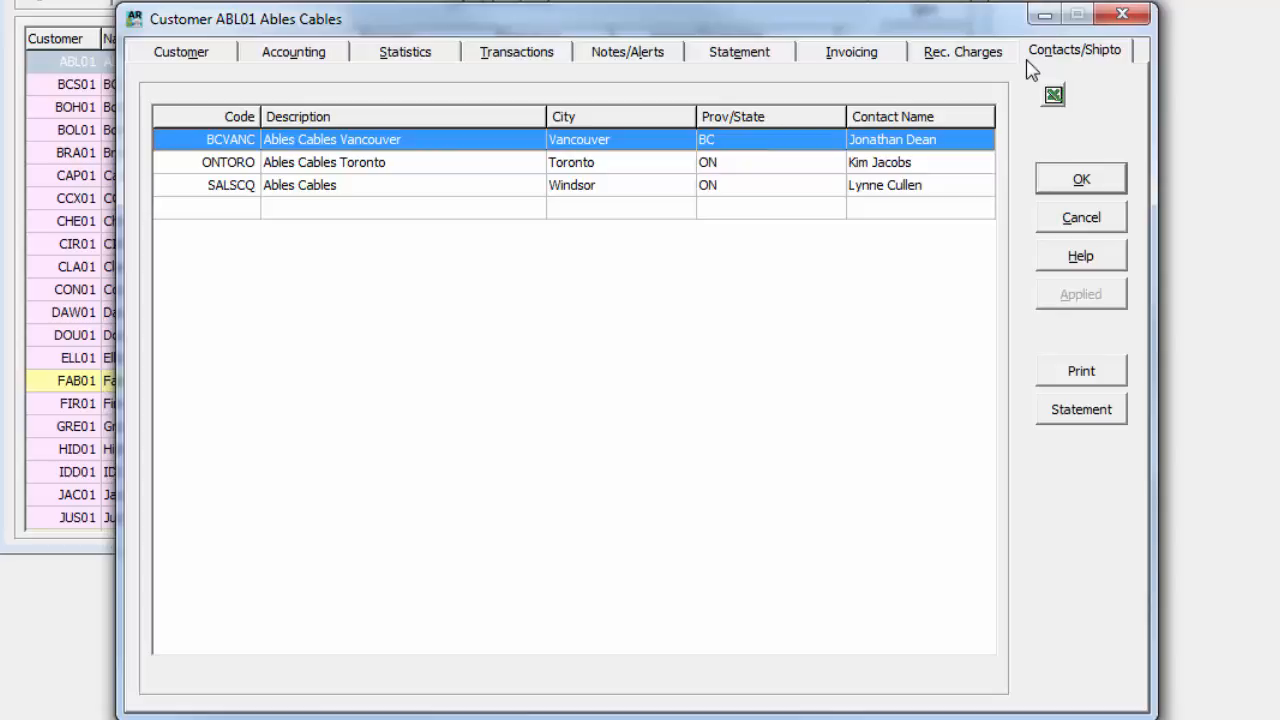
double_click(944, 166)
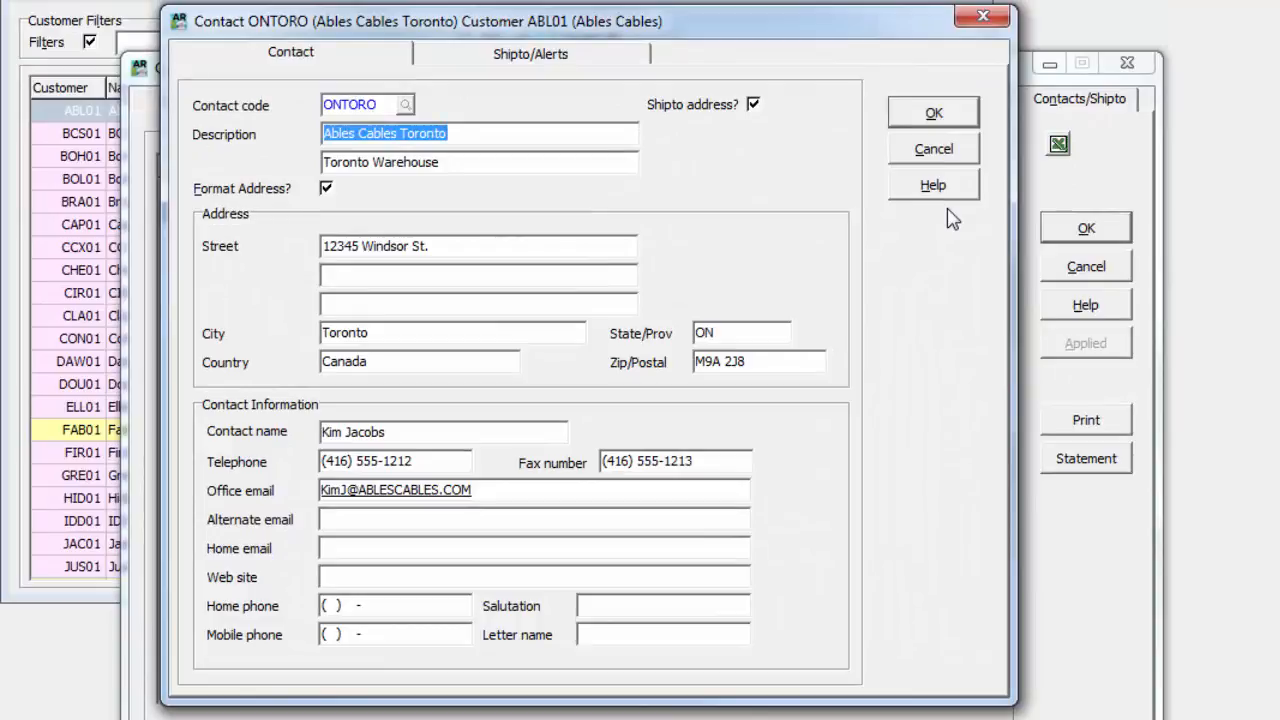
left_click(630, 56)
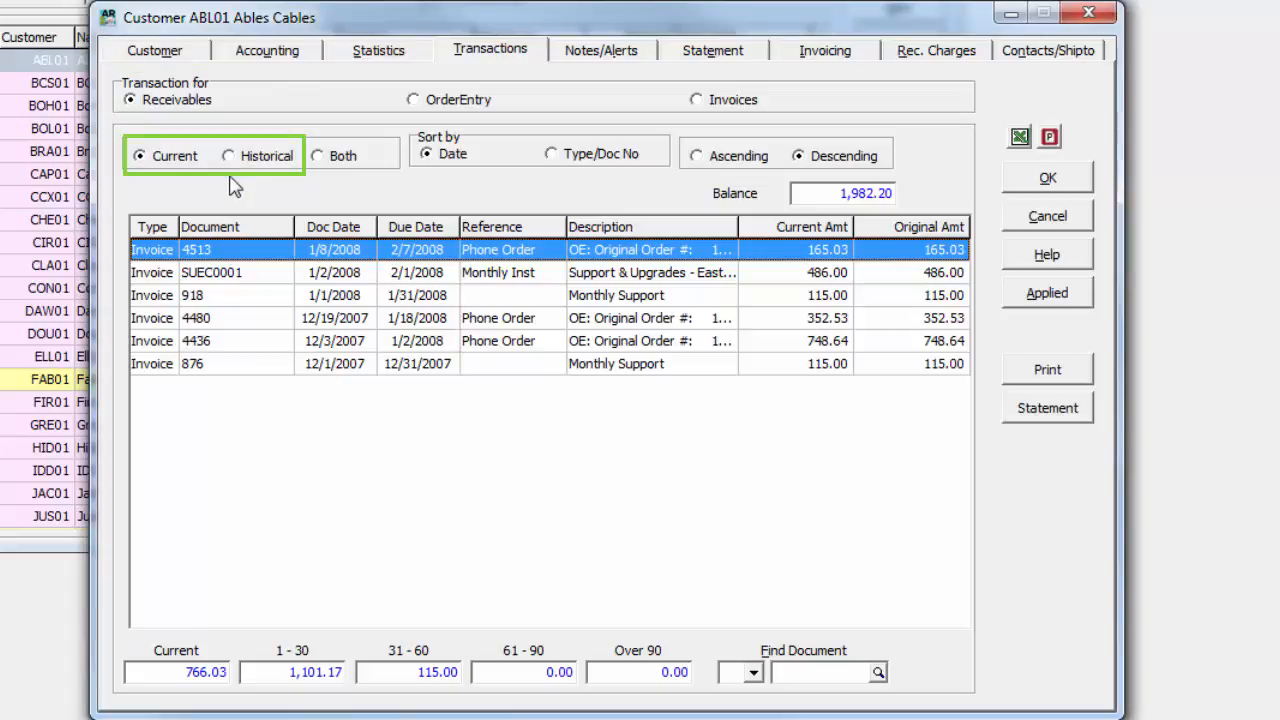
Show both current and historical receivables transactions for the customer and find document 4402
left_click(317, 157)
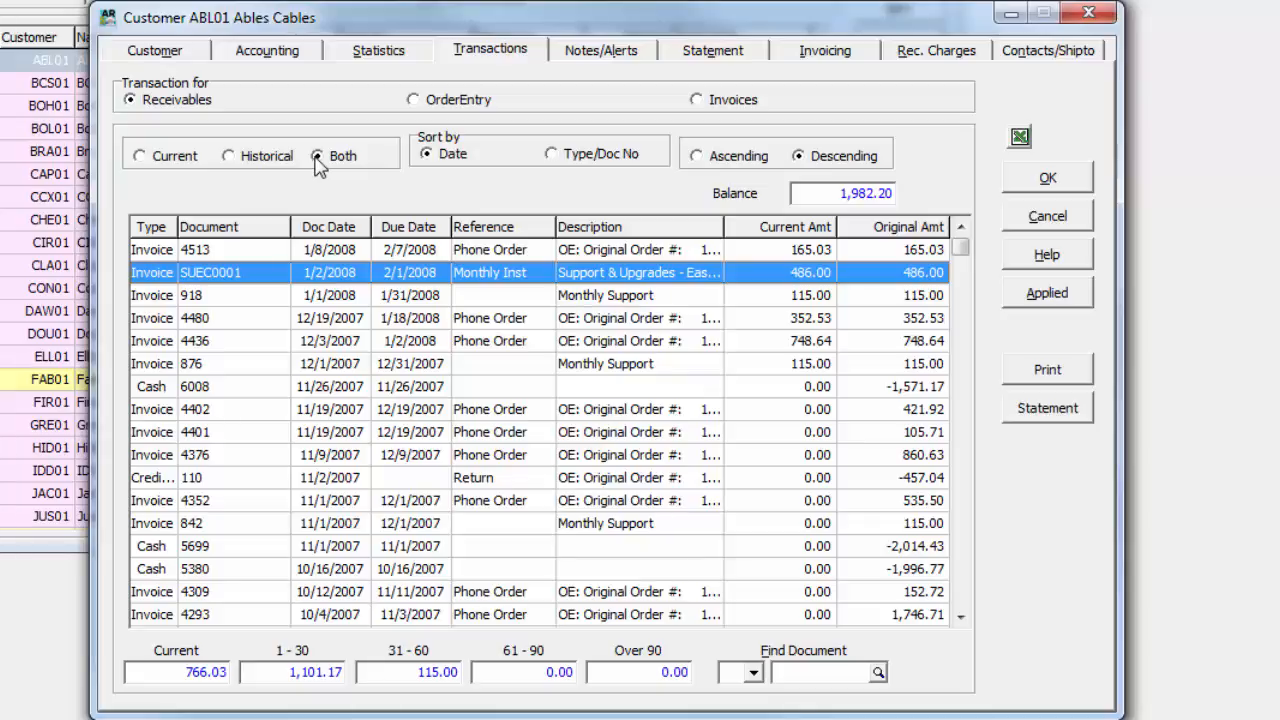
left_click(800, 678)
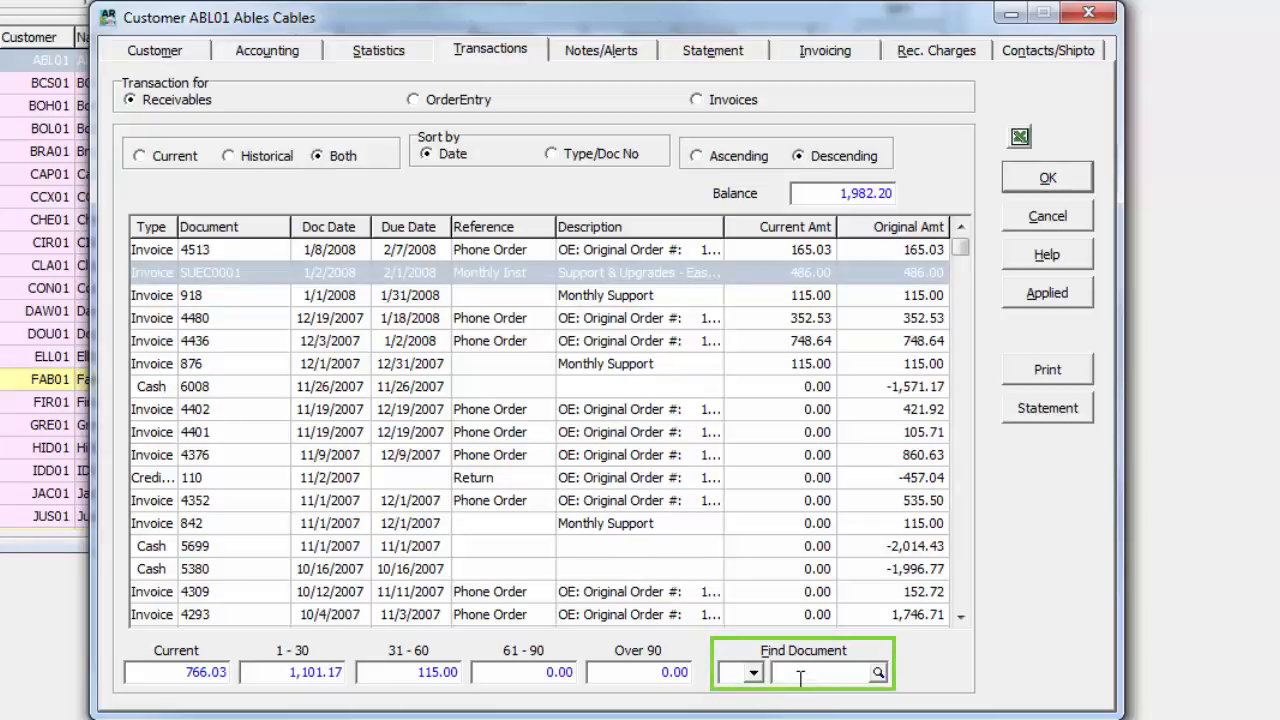
type("4403")
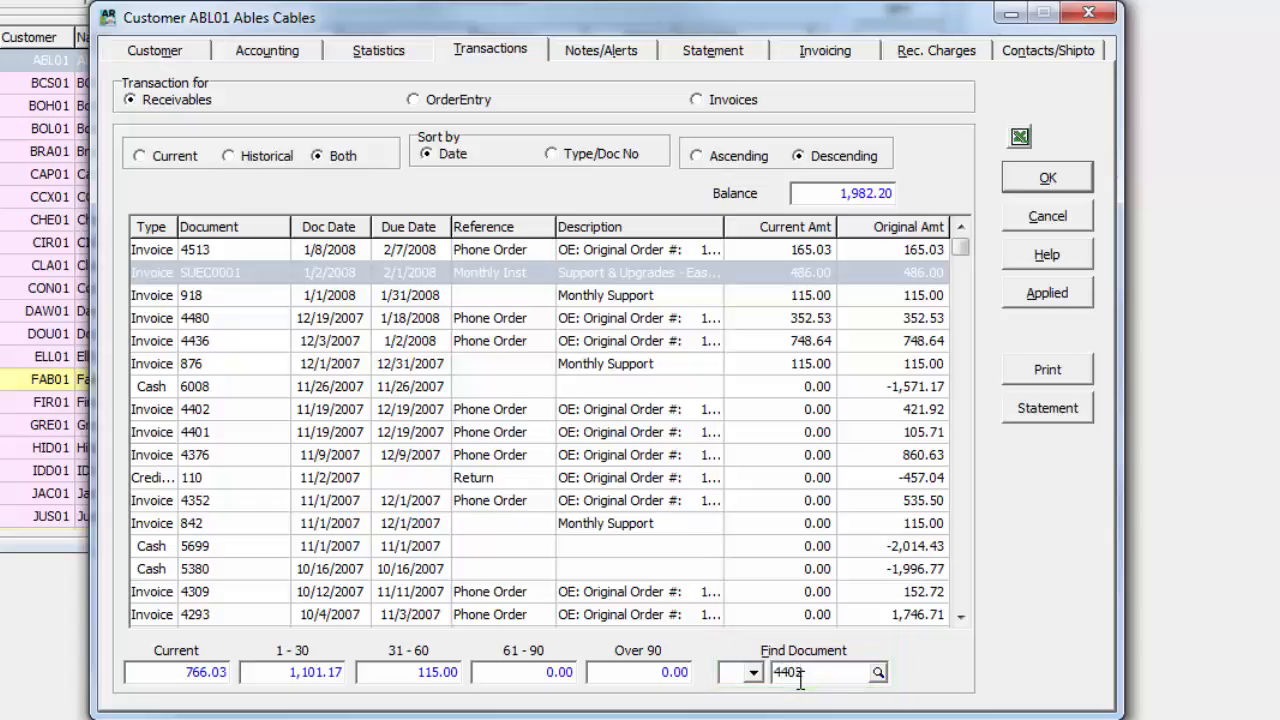
key("Return")
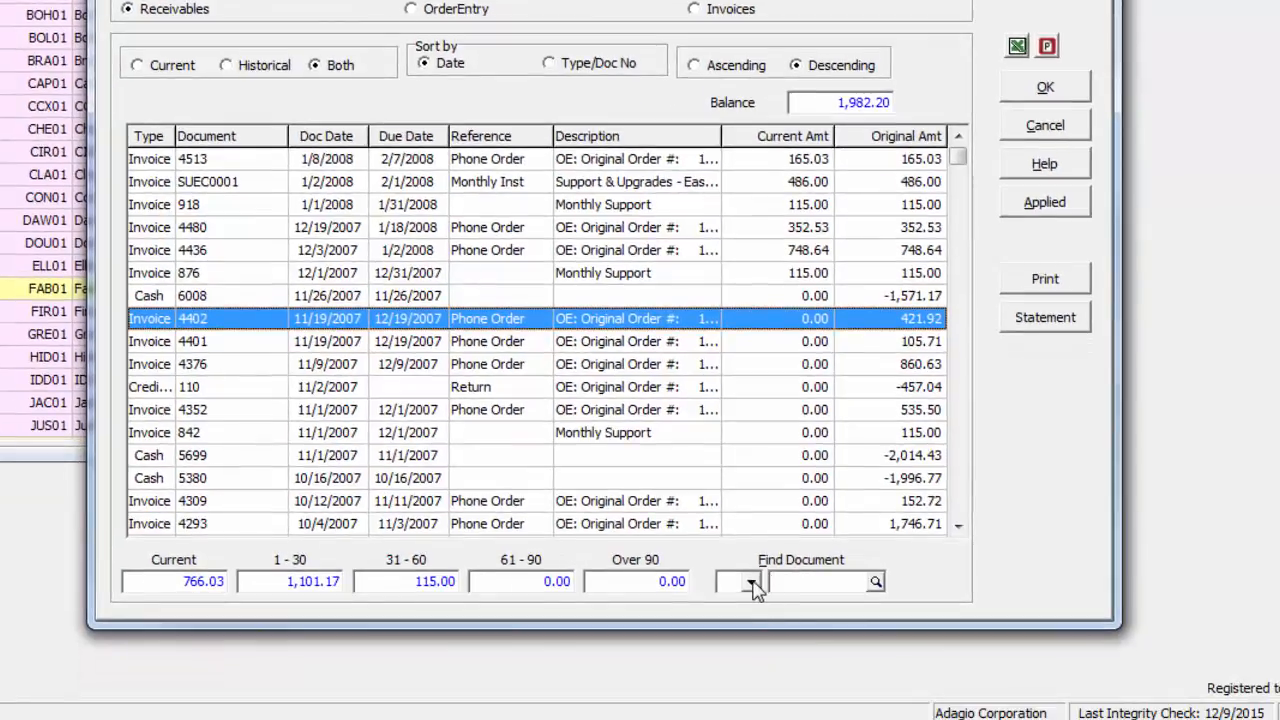
Check the document types available for searching, and view the transaction details of invoice 4402
left_click(753, 673)
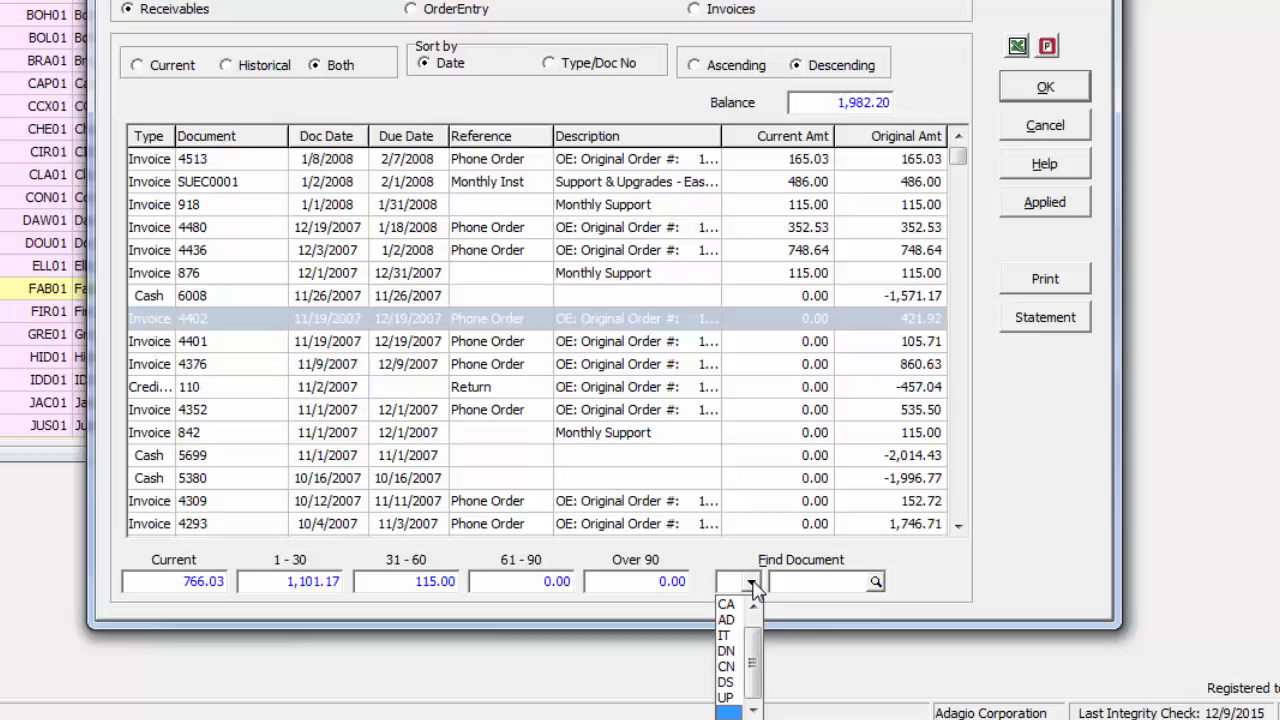
left_click(753, 584)
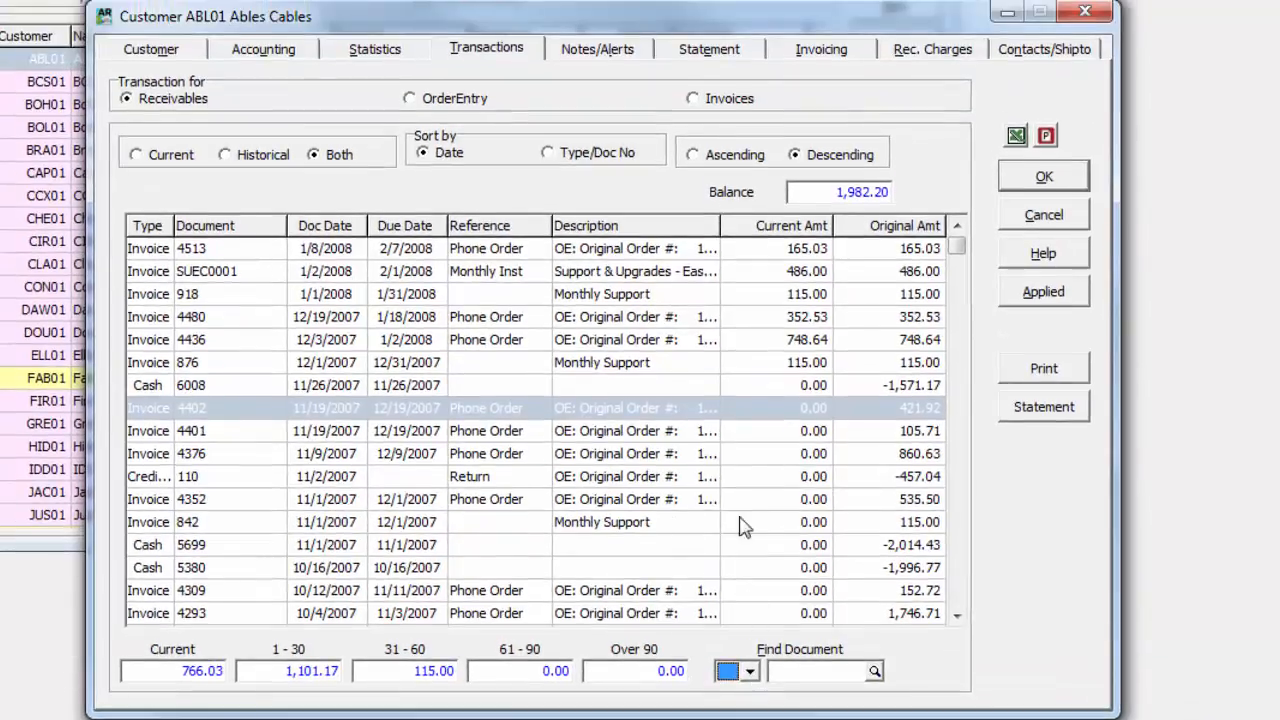
left_click(748, 411)
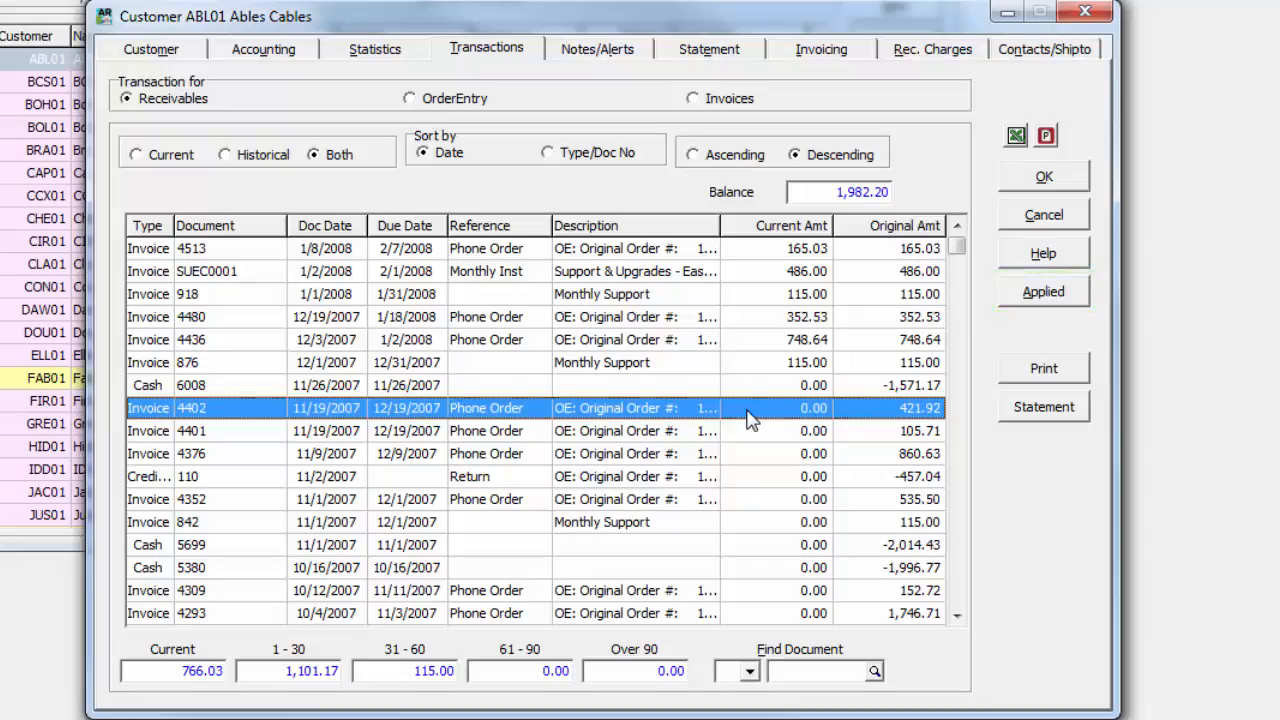
double_click(750, 418)
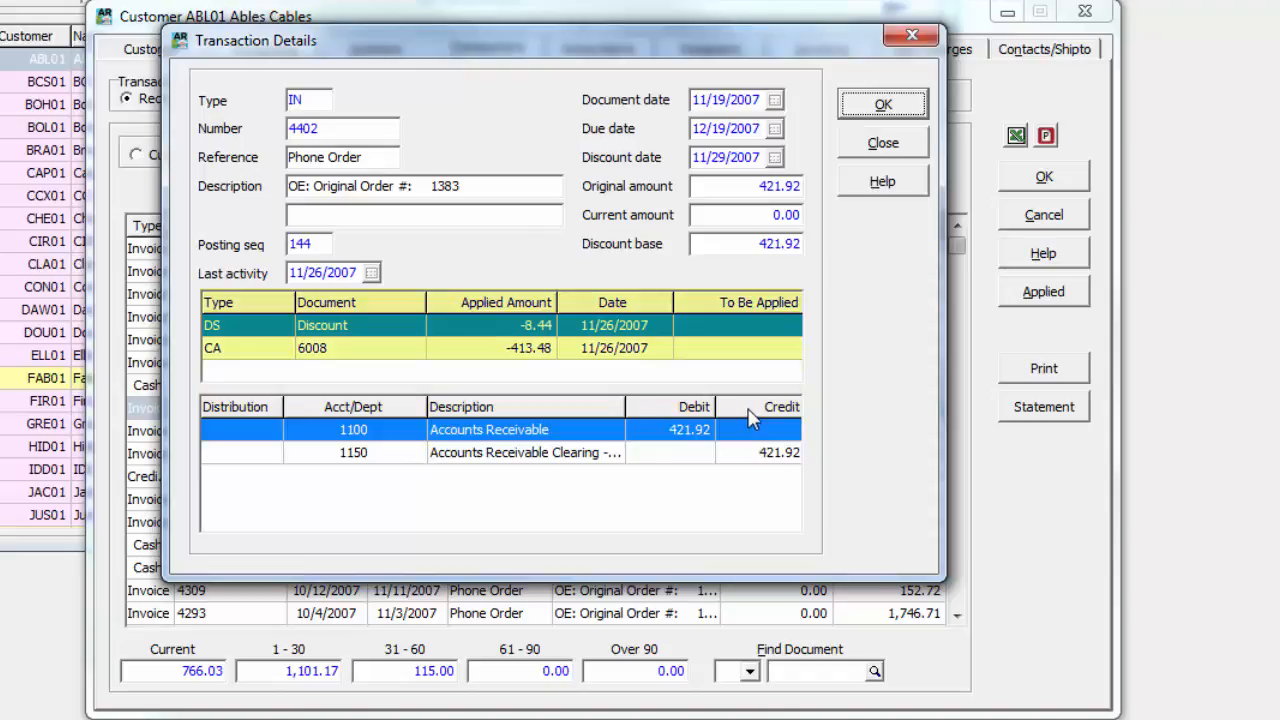
left_click(857, 143)
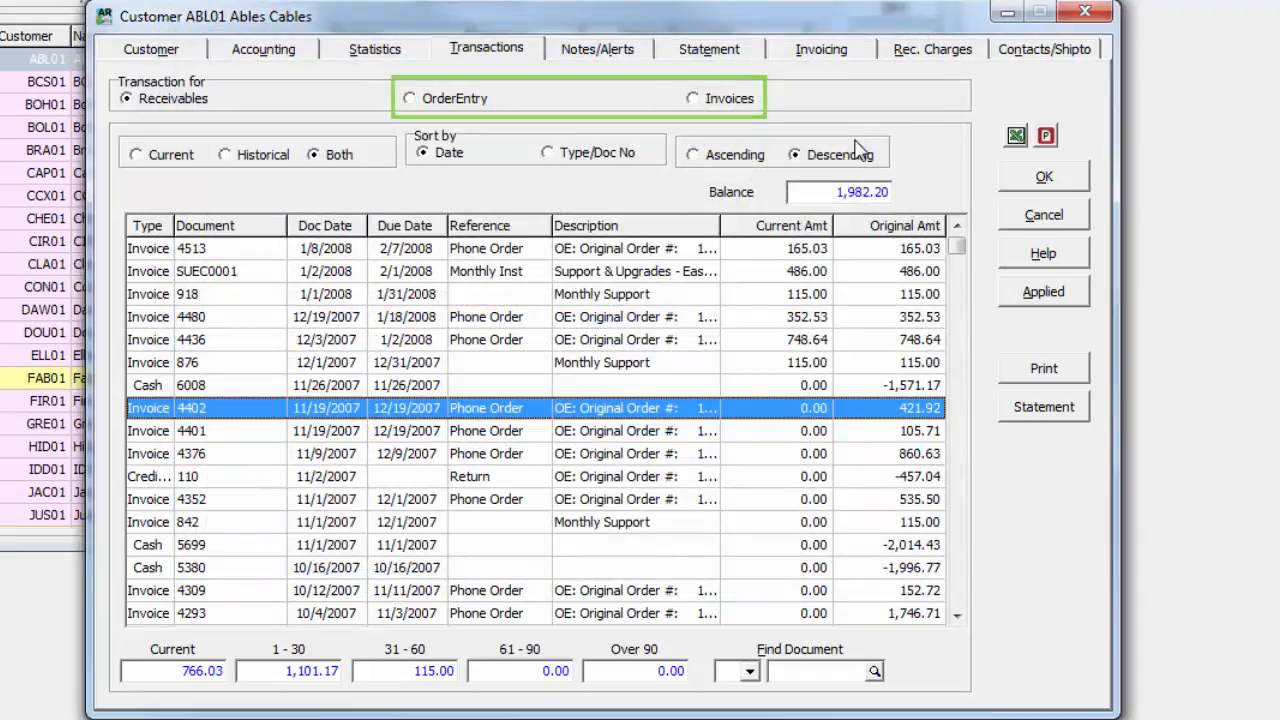
View the line items of invoice 4436 in the OrderEntry history, and open its linked document from the Receivables transactions
left_click(453, 100)
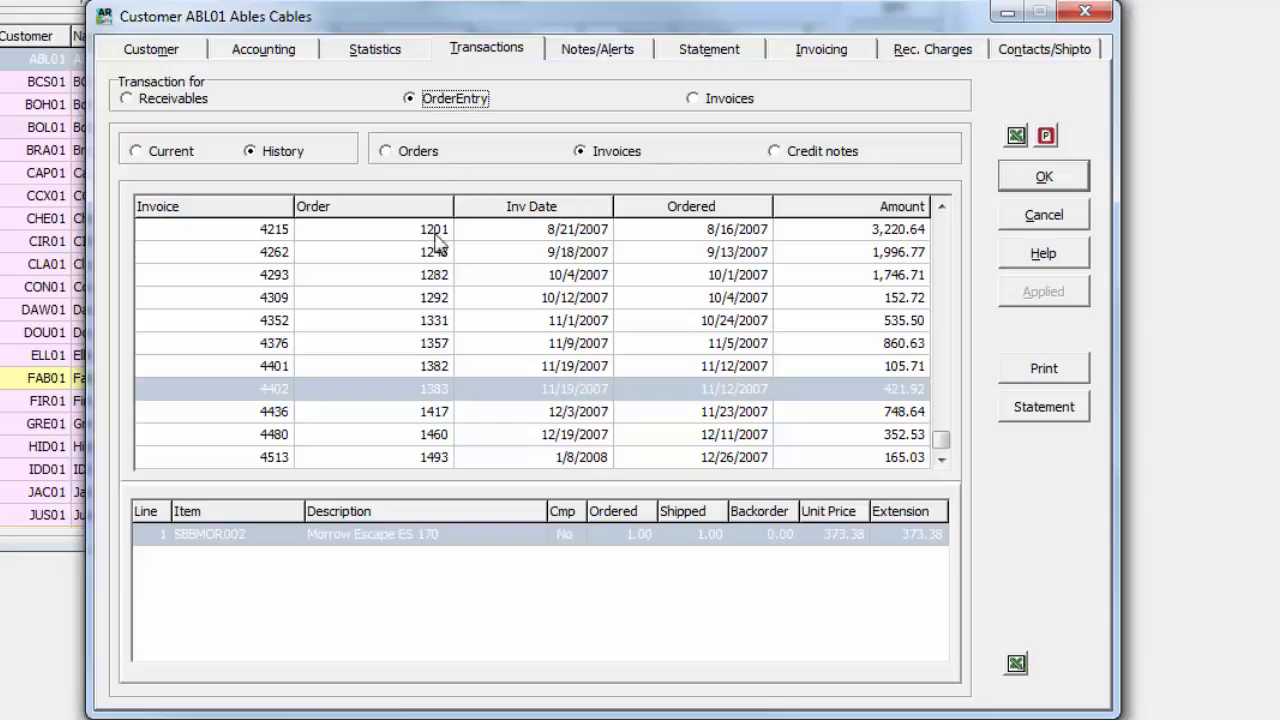
left_click(398, 416)
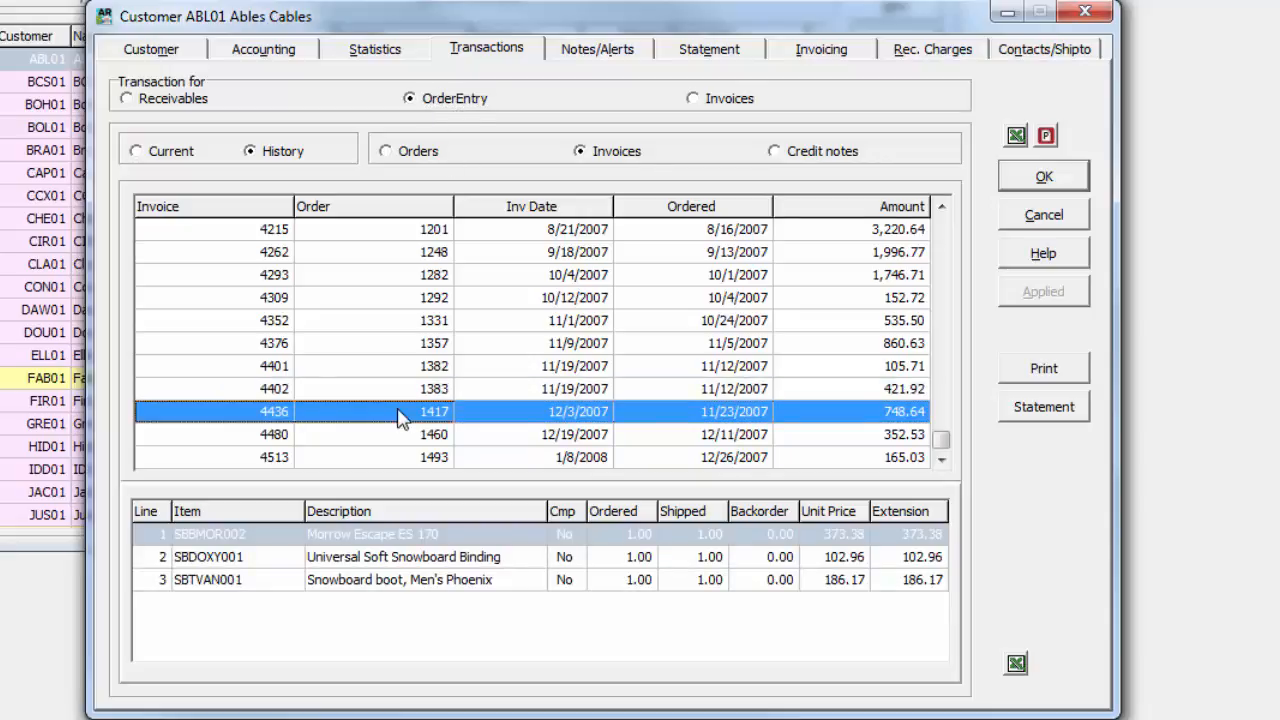
left_click(142, 100)
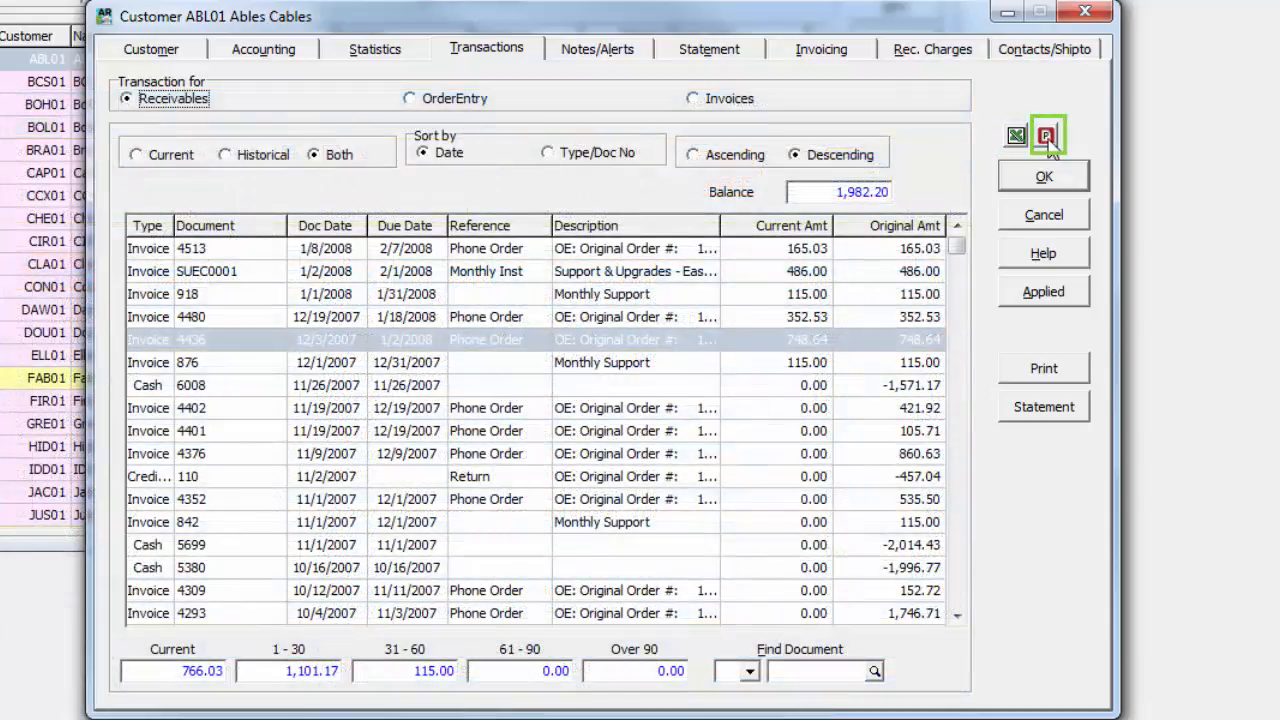
left_click(1046, 136)
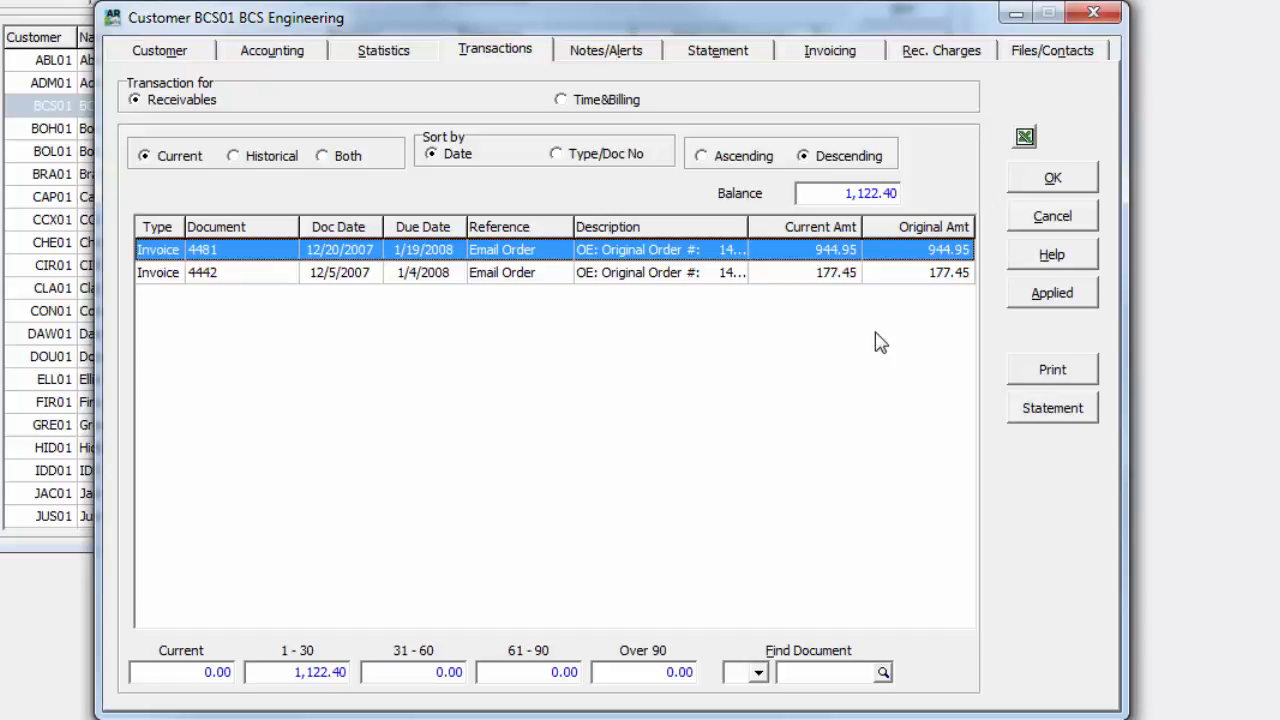
Review the Print Customer Snapshot options for BCS Engineering and close them without printing
left_click(1013, 375)
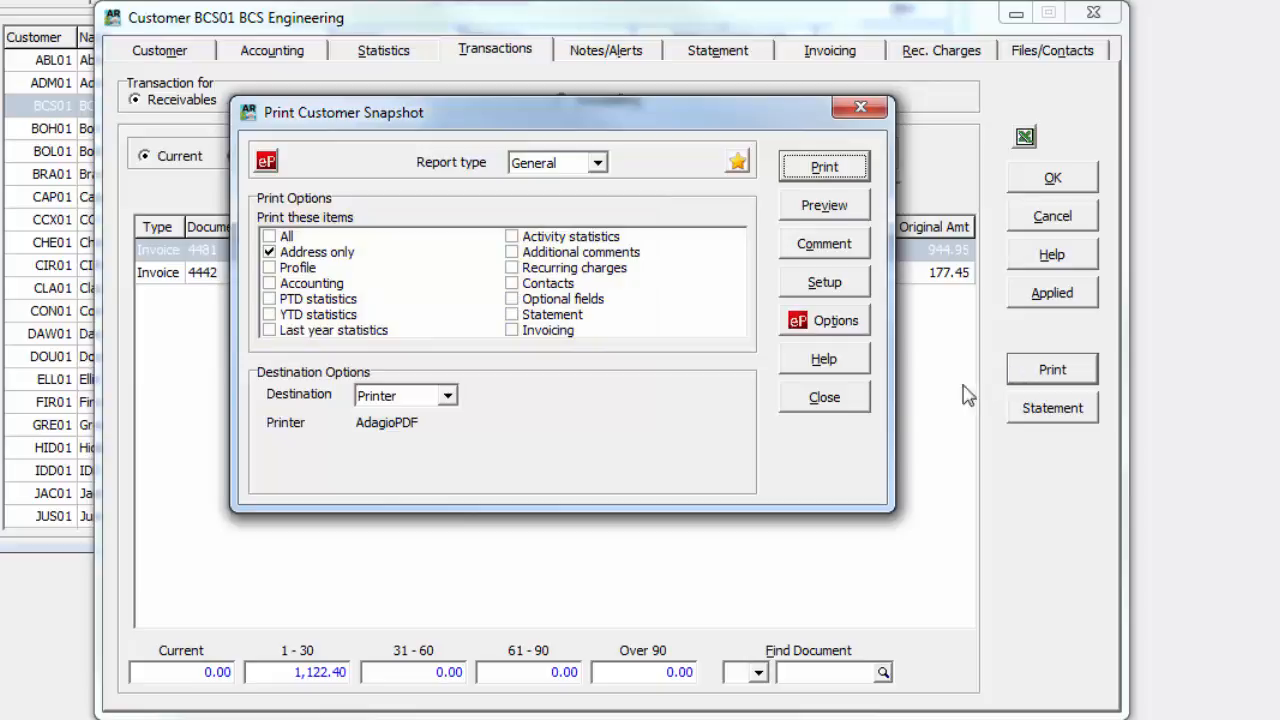
left_click(843, 405)
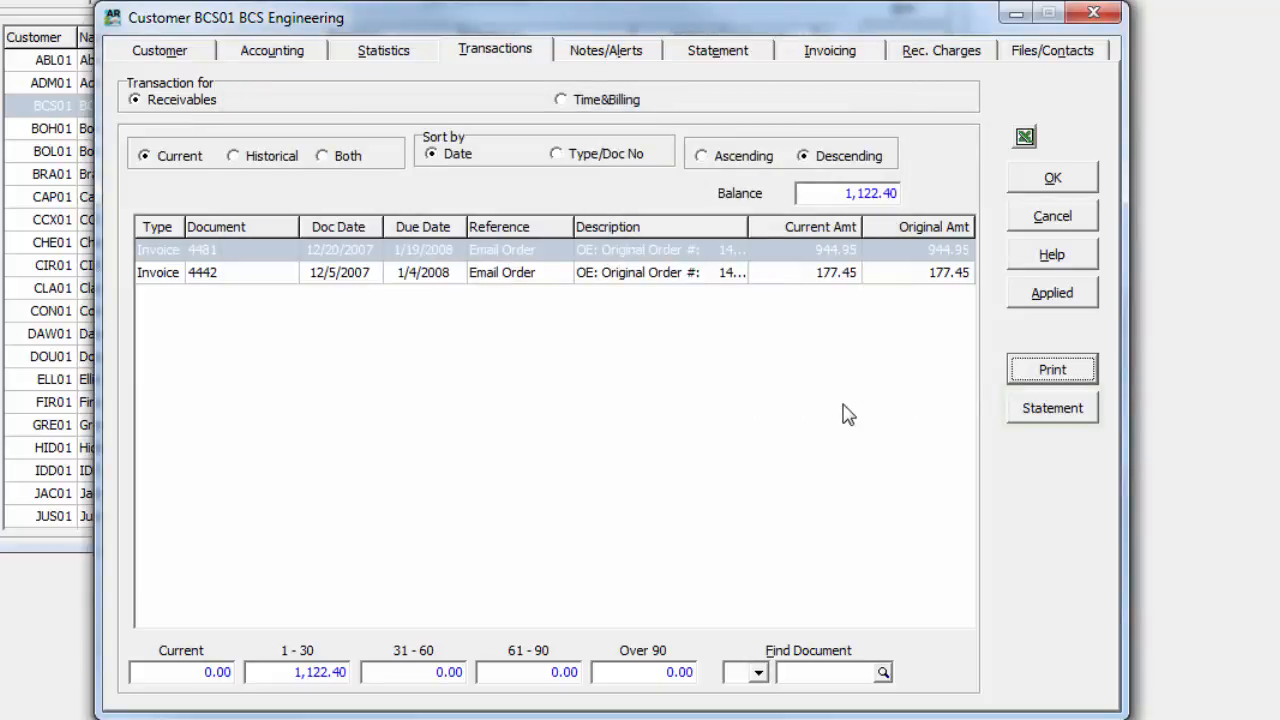
Review the Print Statement/Letters options for BCS Engineering without printing, and view the customer's files and contacts
left_click(1019, 414)
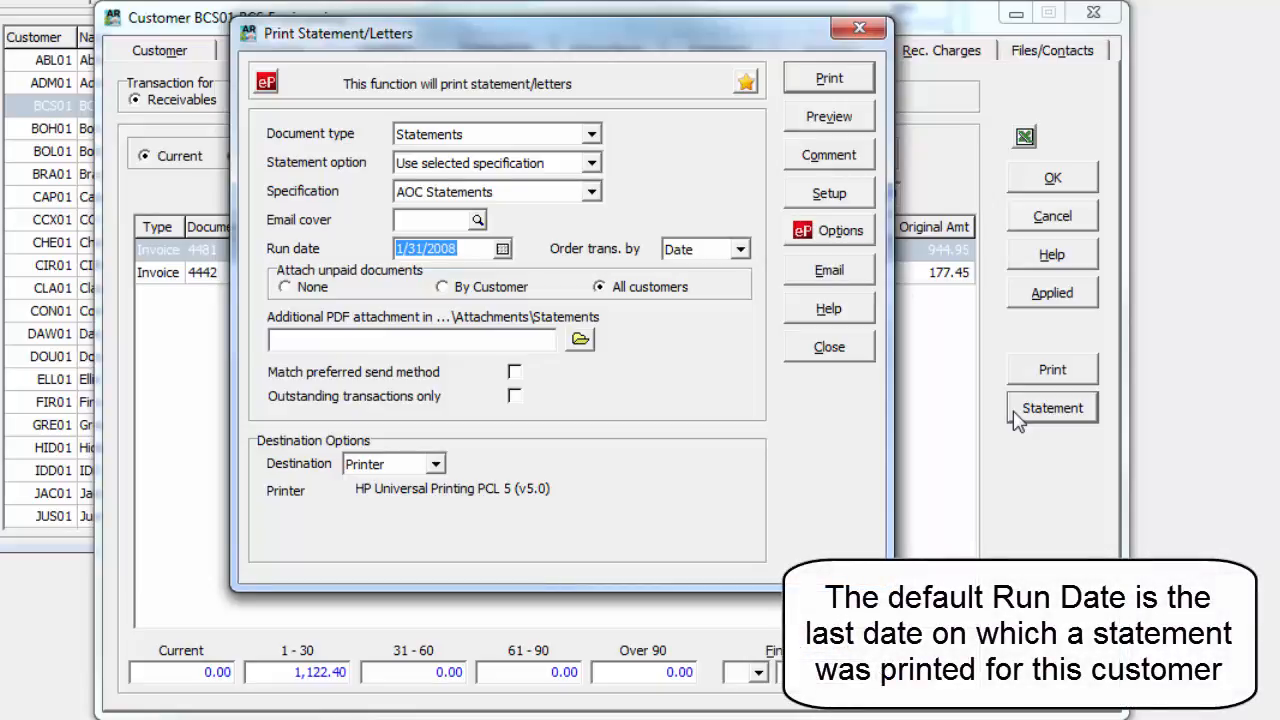
left_click(870, 348)
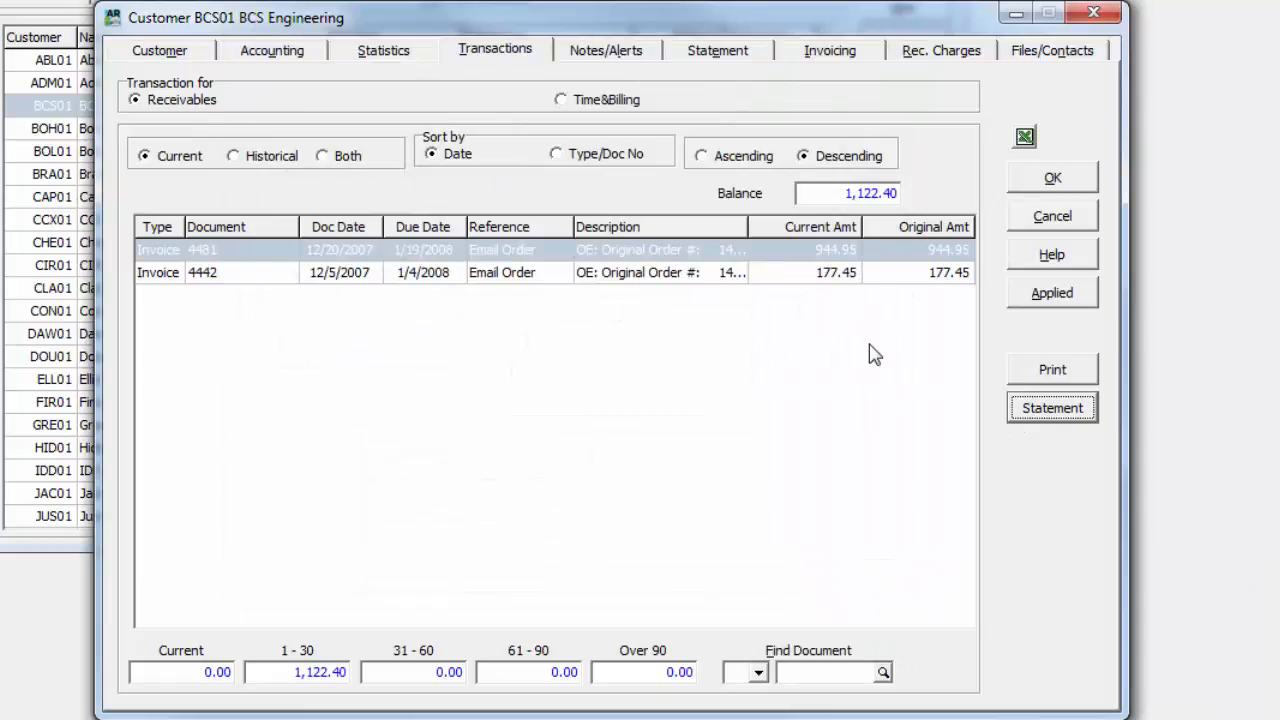
left_click(1013, 58)
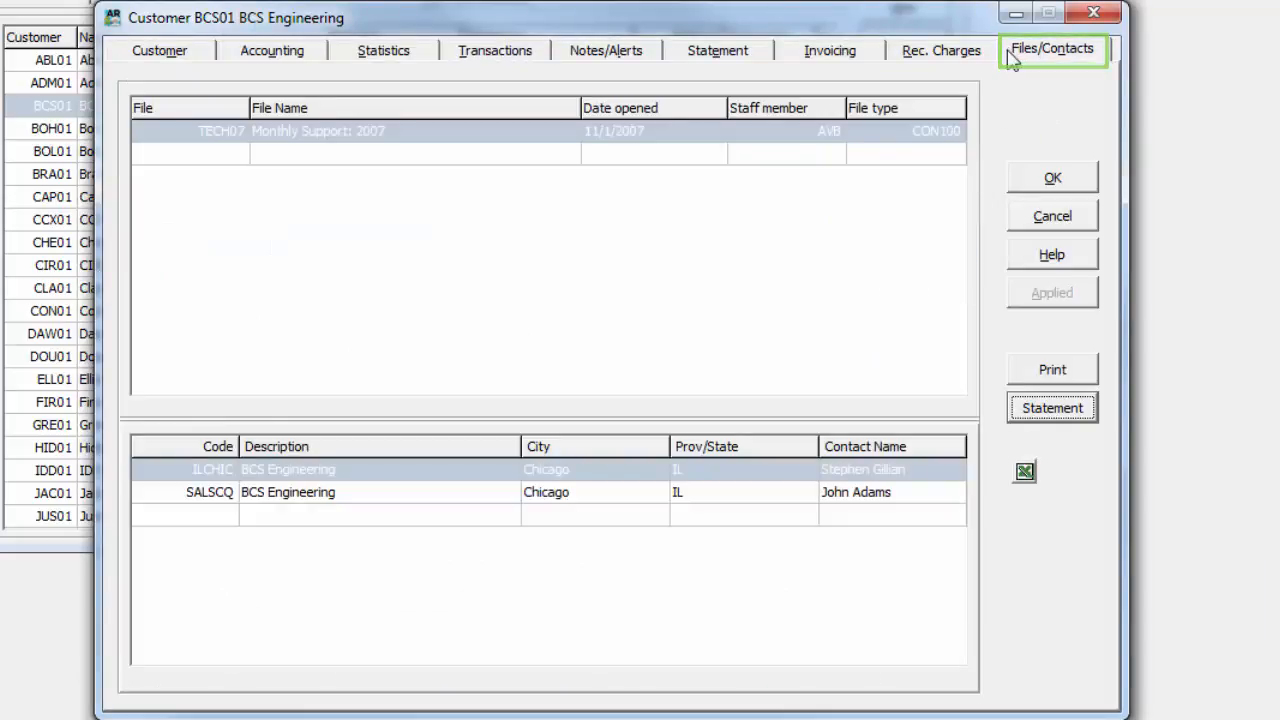
left_click(903, 133)
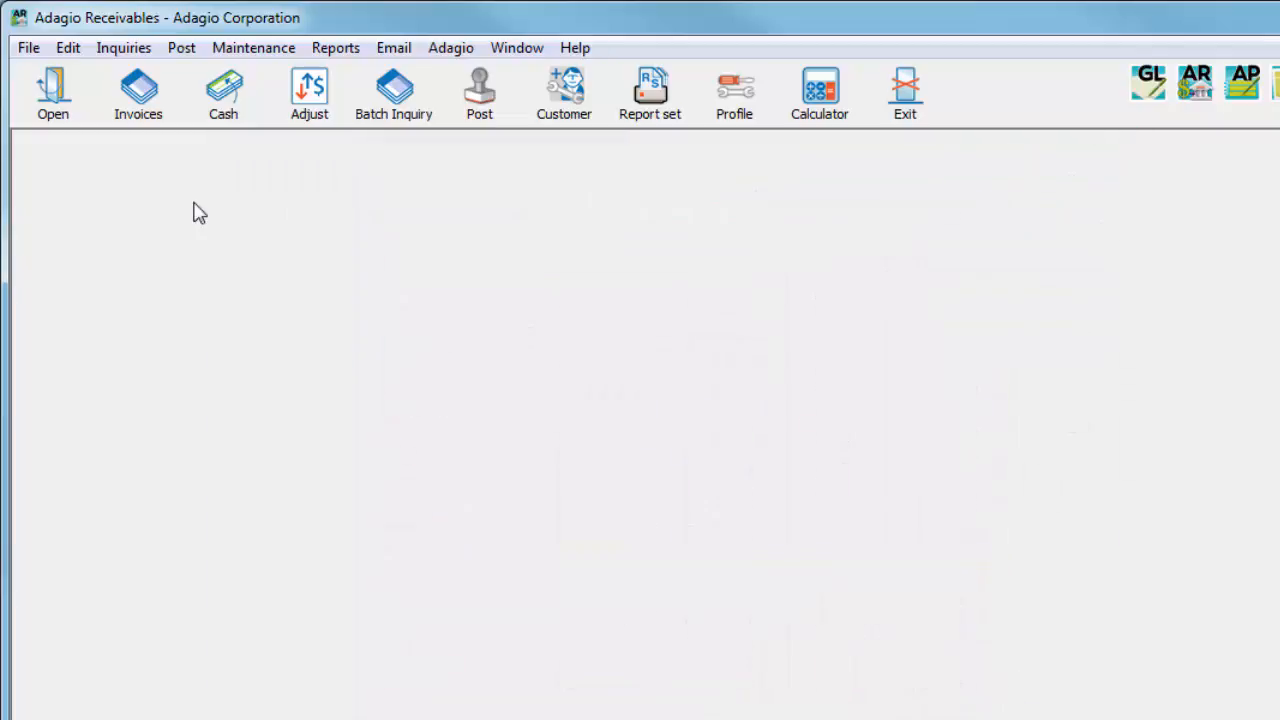
Open the Customers inquiry and view the record of Bohr Drilling, Inc
left_click(126, 58)
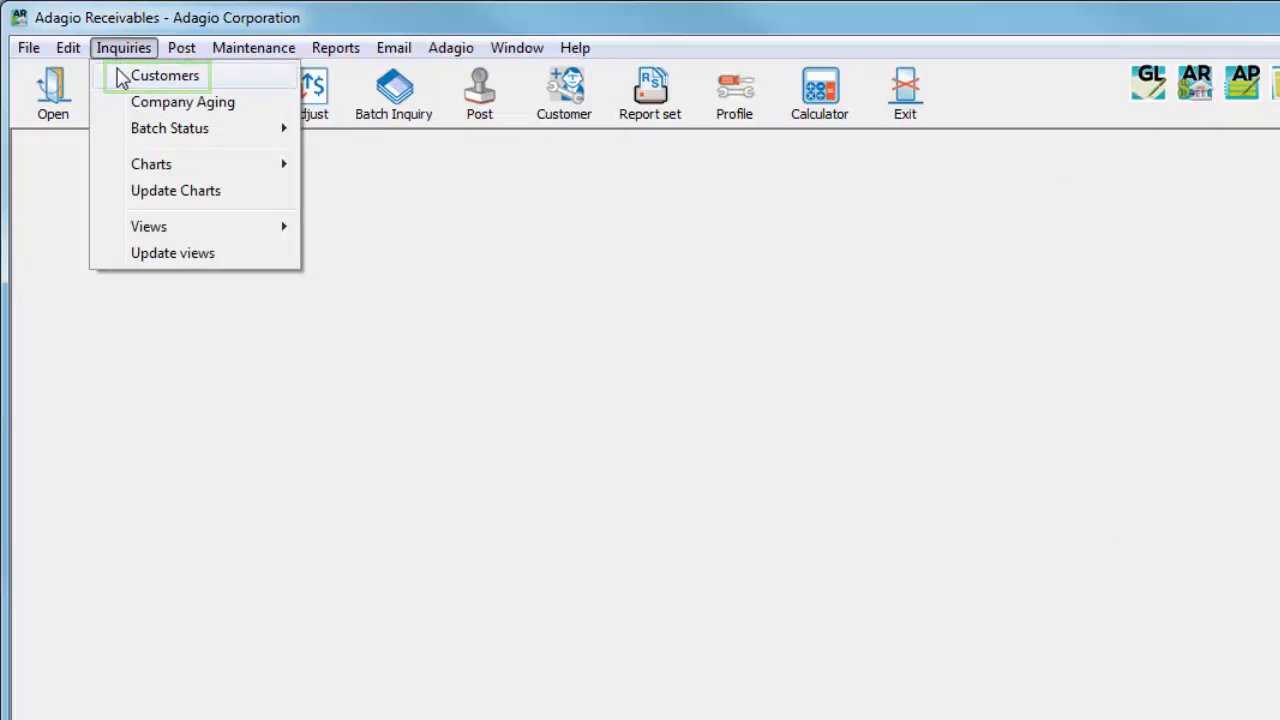
left_click(150, 76)
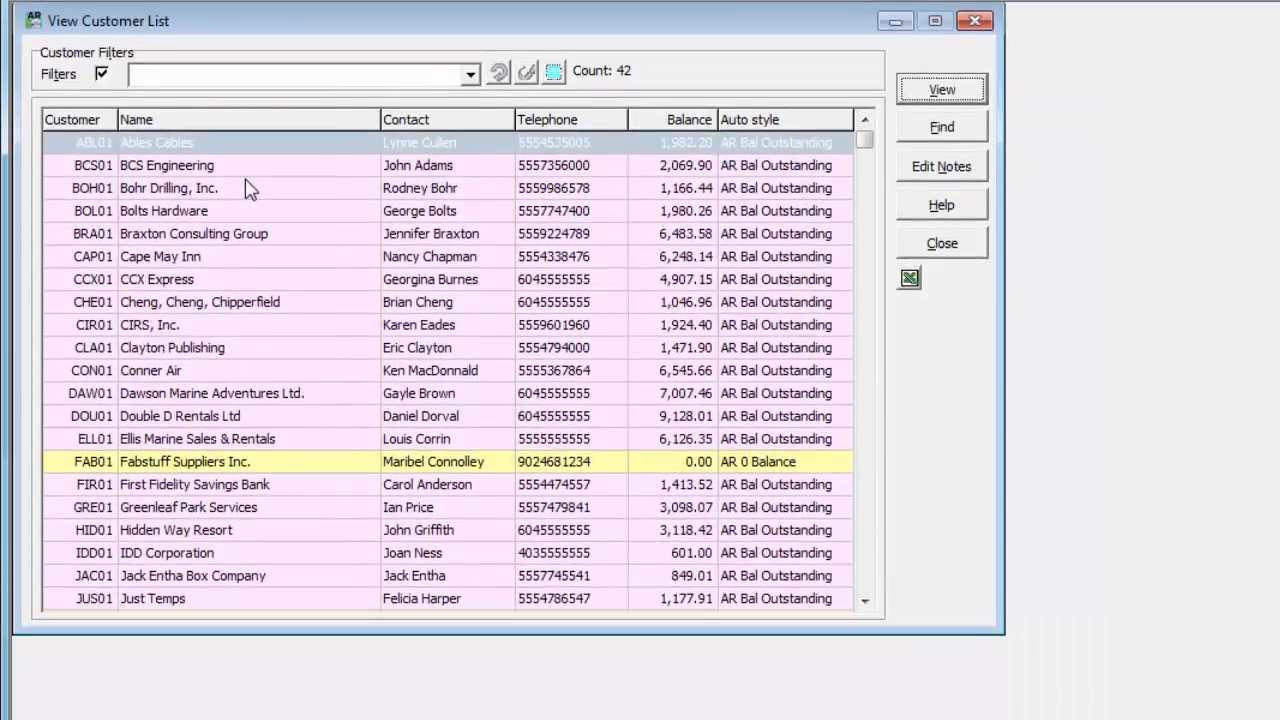
double_click(250, 190)
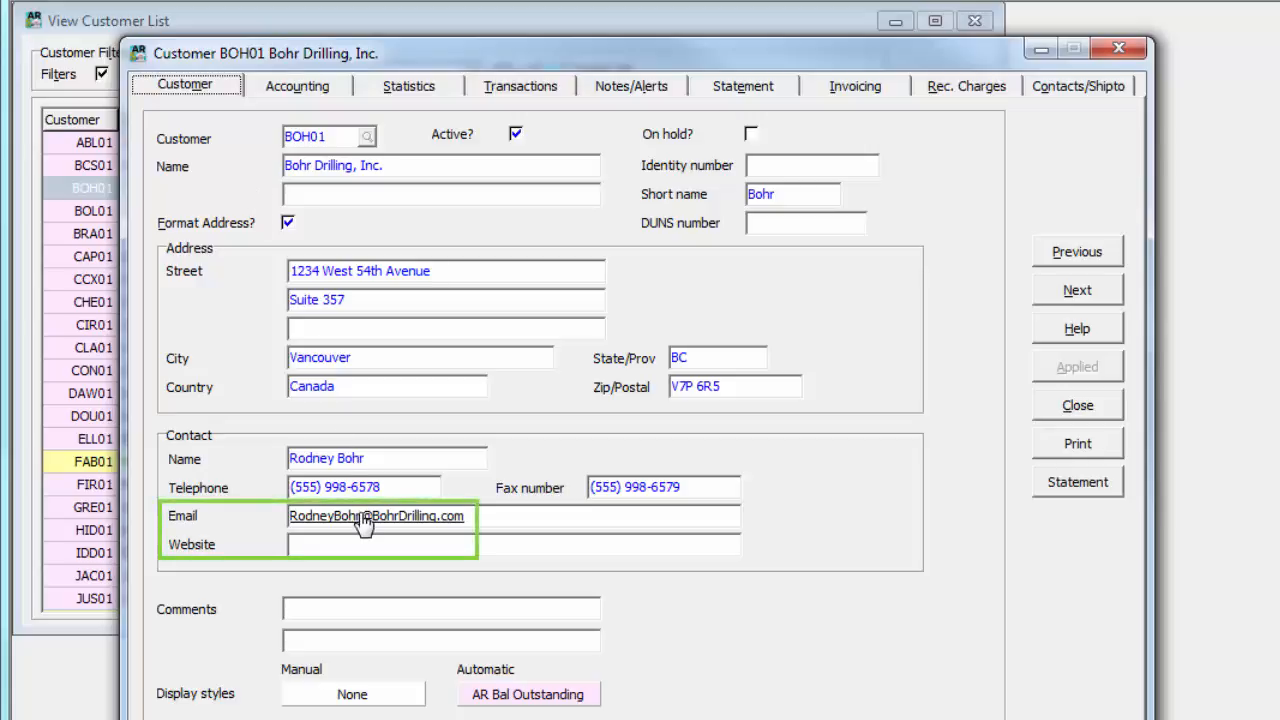
Go back through the preceding customer records to Ables Cables, and open that customer's notes for editing from the customer list
left_click(1039, 256)
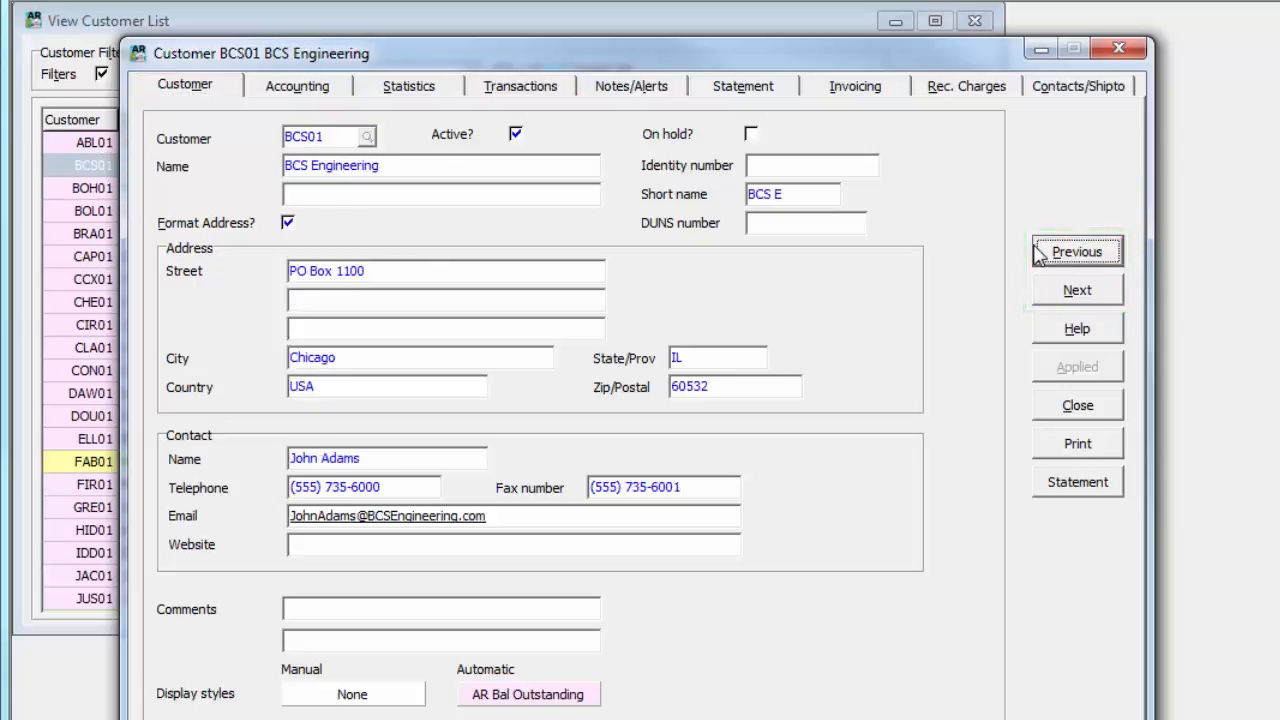
left_click(1039, 256)
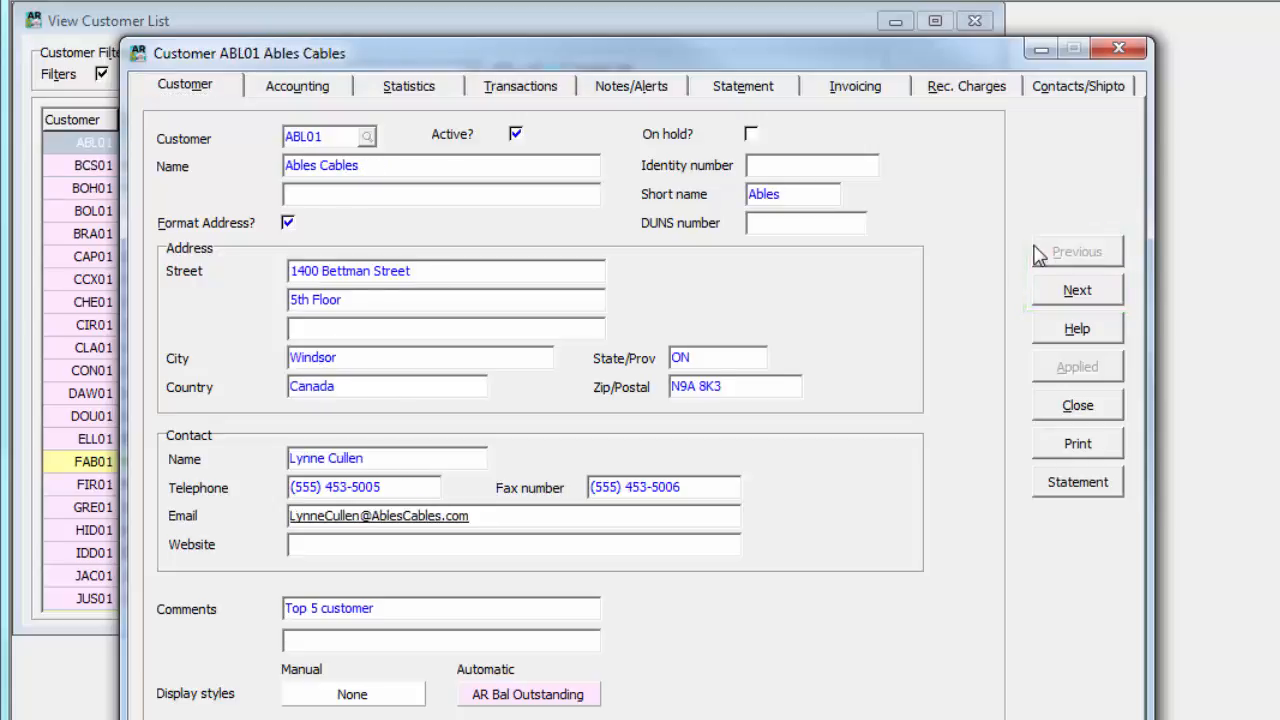
left_click(1044, 405)
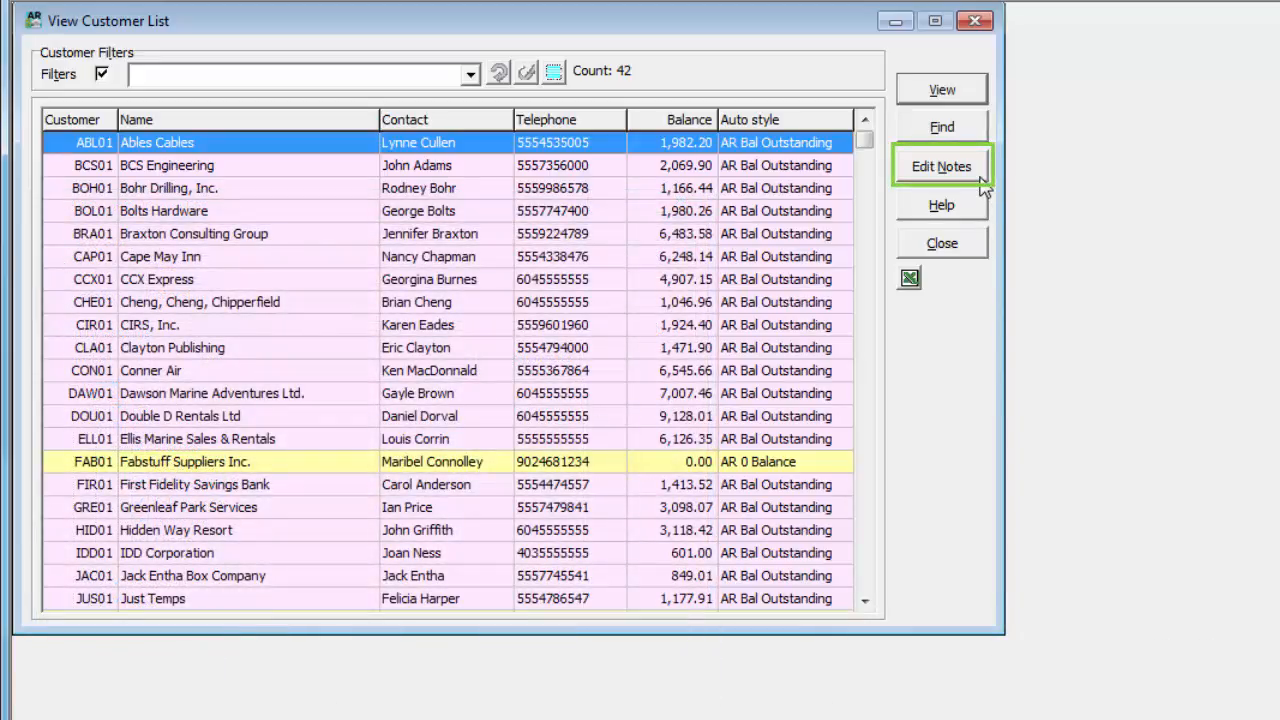
left_click(979, 177)
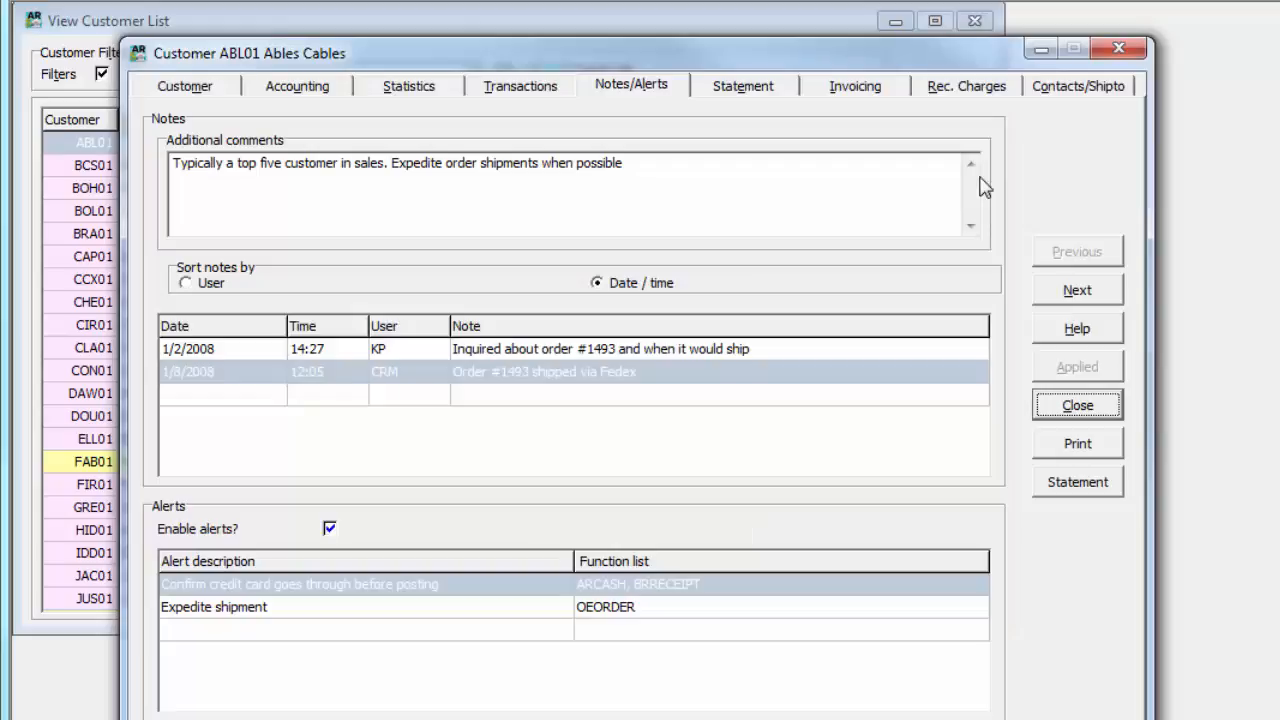